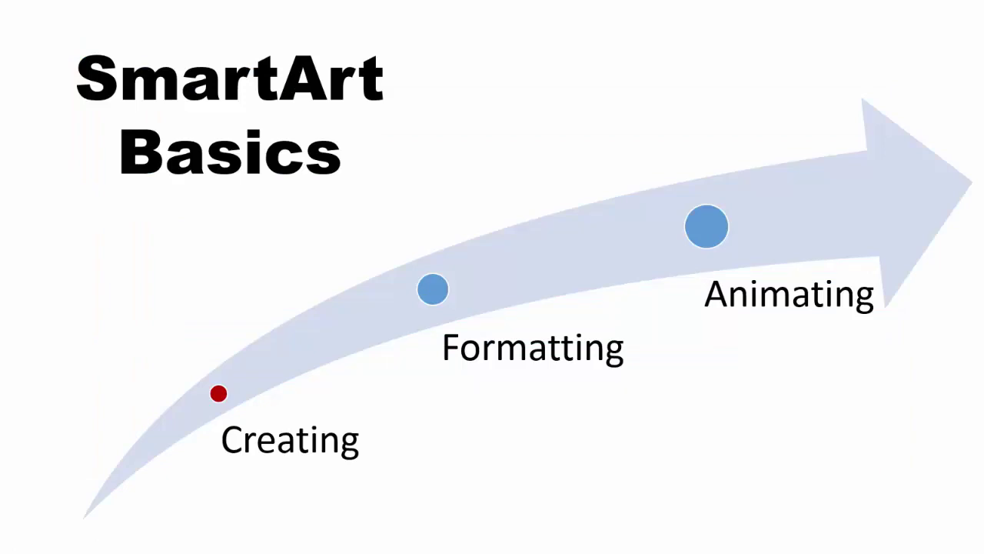
# End the slide show and return to editing slide 10, the SmartArt Basics arrow diagram.
pyautogui.press('Escape')
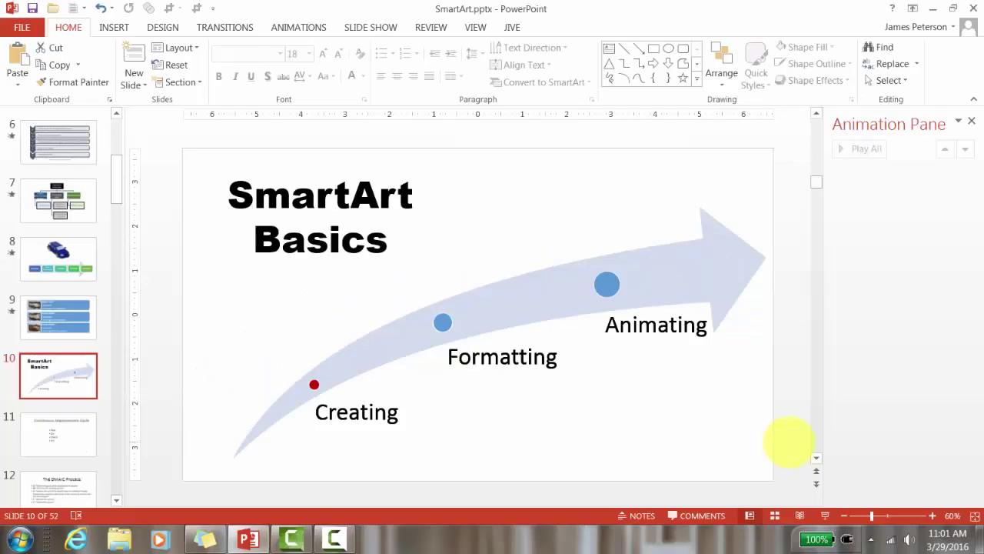
# Convert slide 11's Plan, Do, Check, Act bullets into a Basic Cycle SmartArt diagram.
pyautogui.click(92, 454)
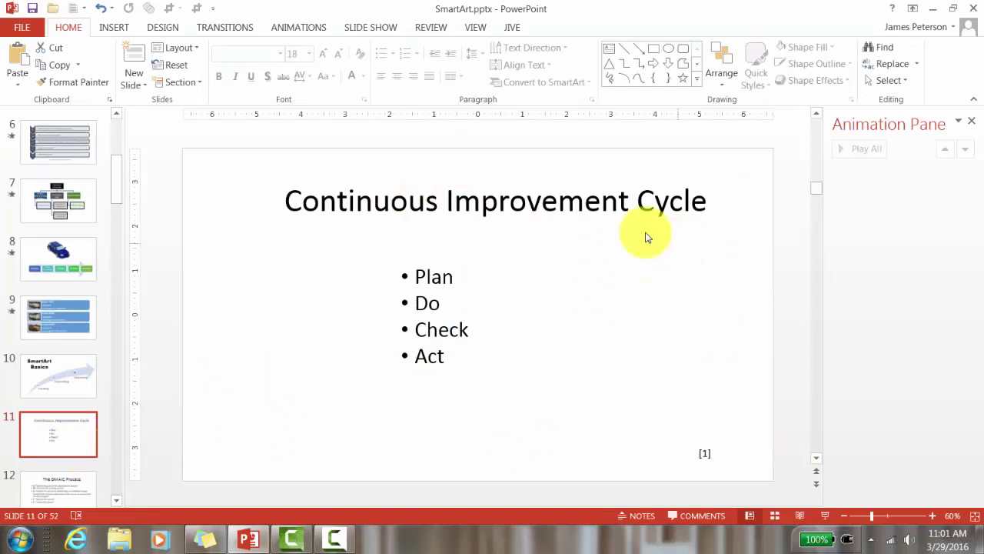
pyautogui.moveTo(415, 275)
pyautogui.mouseDown()
pyautogui.moveTo(457, 329)
pyautogui.moveTo(453, 356)
pyautogui.mouseUp()
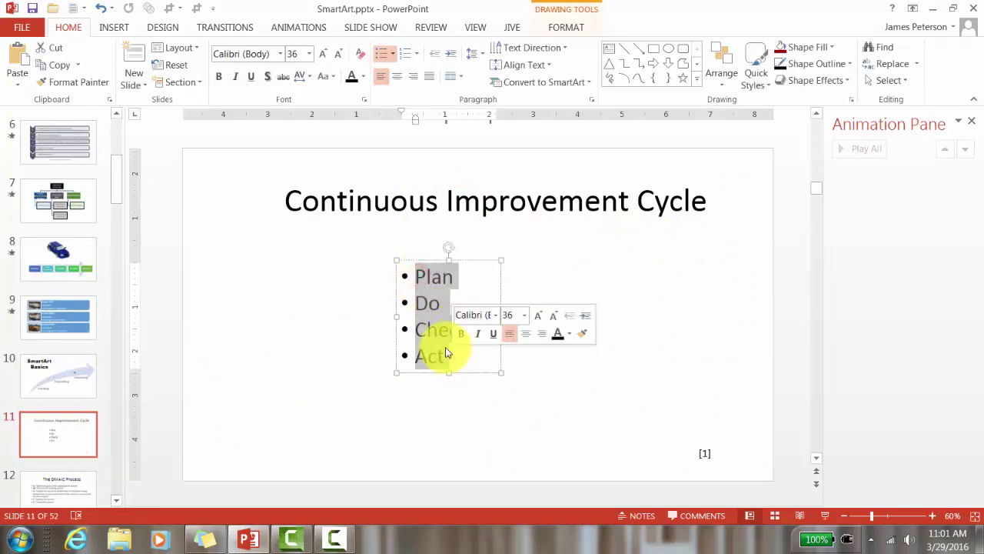
pyautogui.rightClick(431, 329)
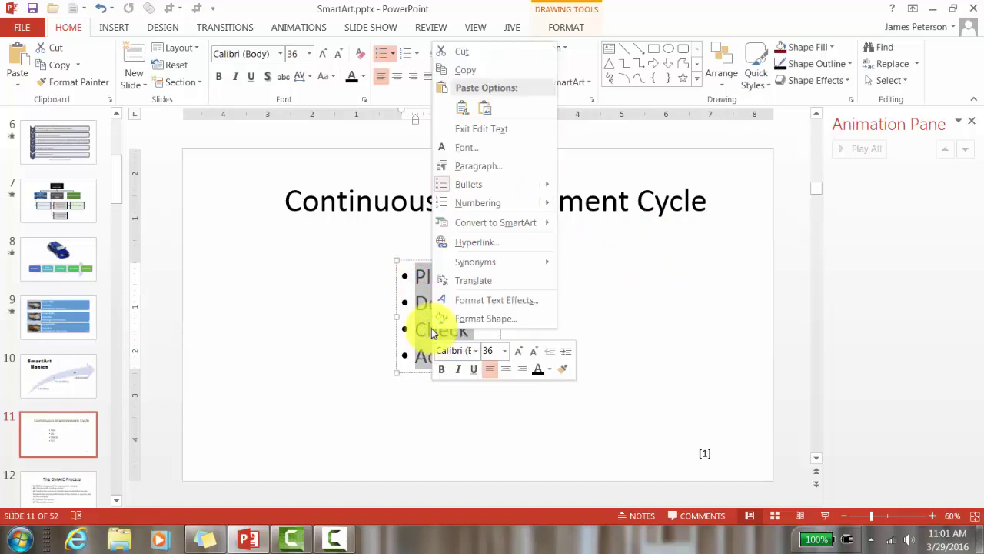
pyautogui.moveTo(489, 232)
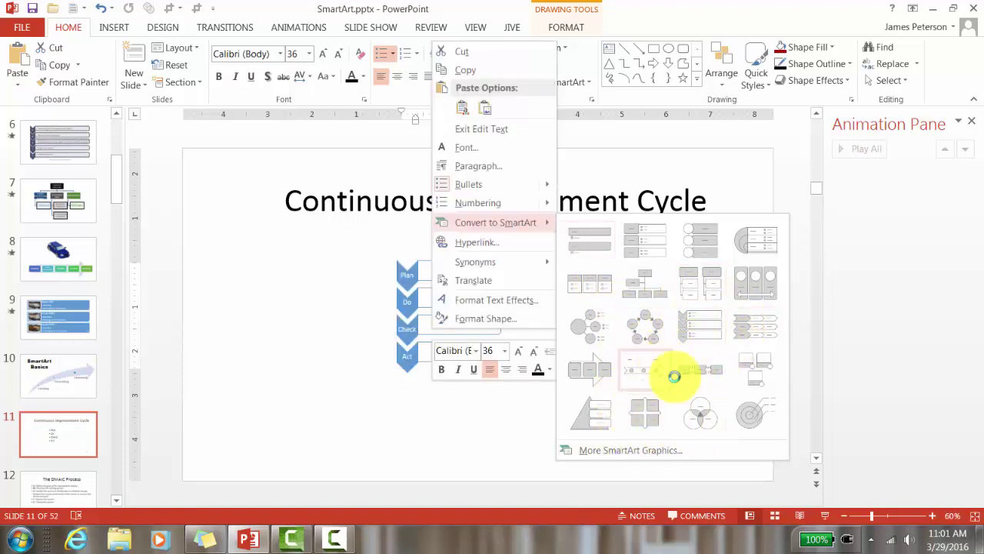
pyautogui.click(661, 341)
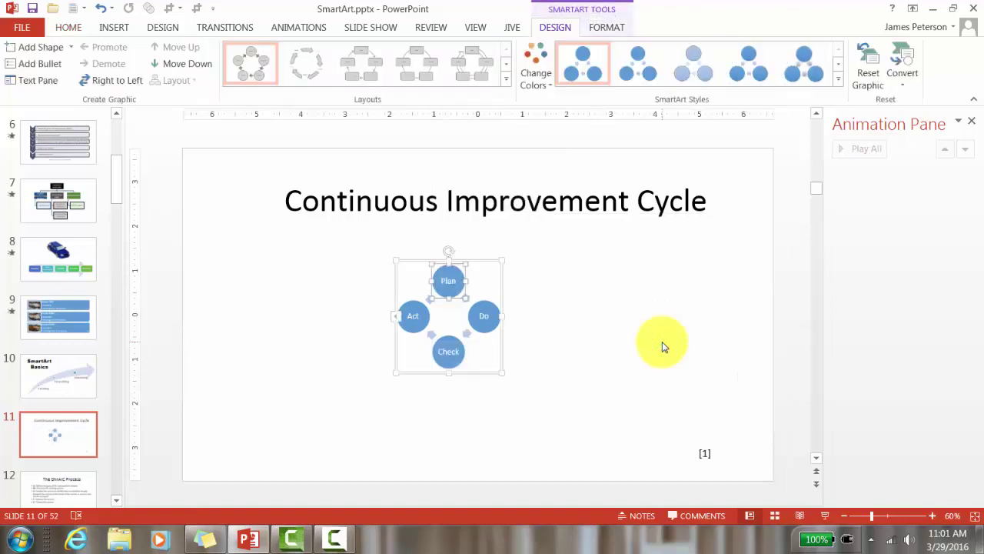
pyautogui.click(661, 341)
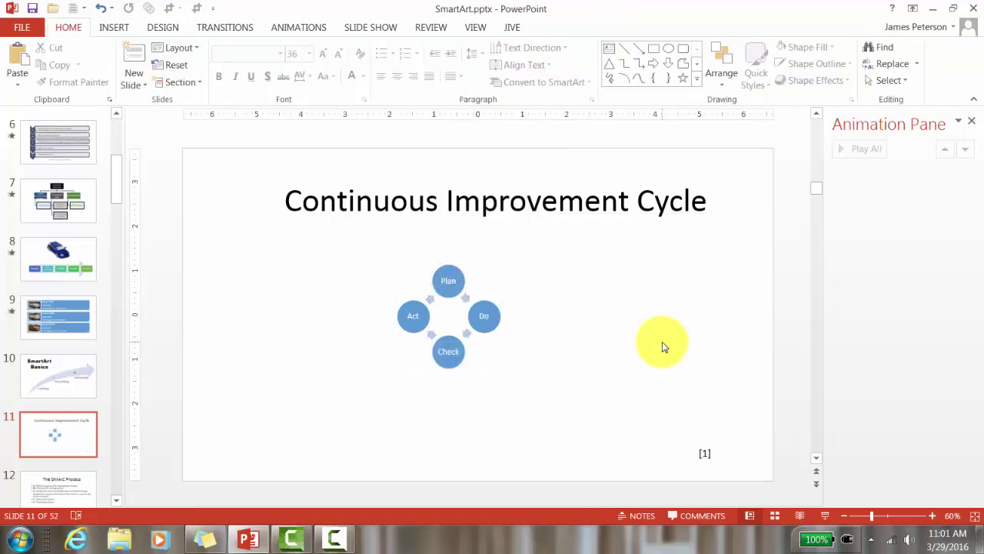
# Convert the five DMAIC bullets on slide 12 into a Vertical Chevron List SmartArt.
pyautogui.click(83, 484)
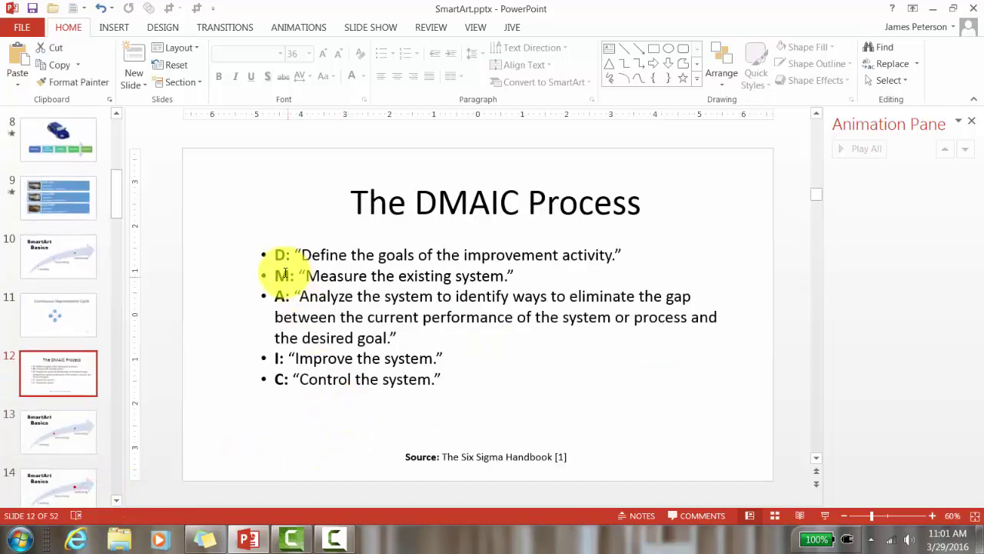
pyautogui.moveTo(277, 255); pyautogui.dragTo(442, 382)
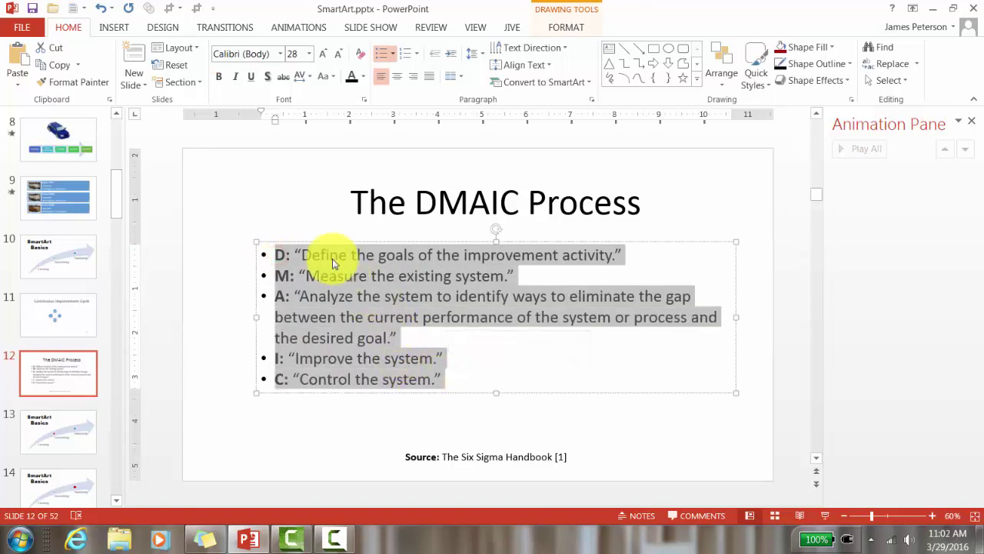
pyautogui.rightClick(340, 321)
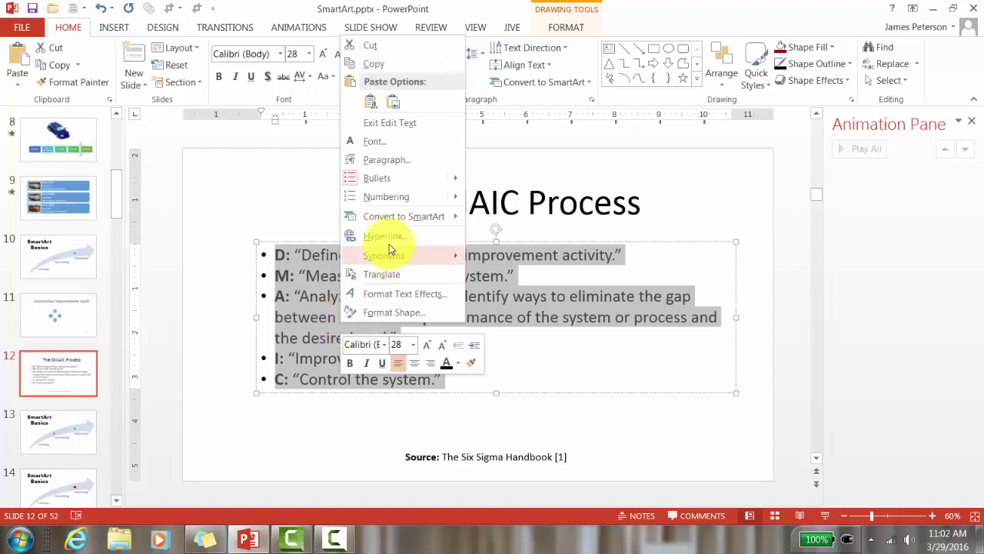
pyautogui.moveTo(397, 221)
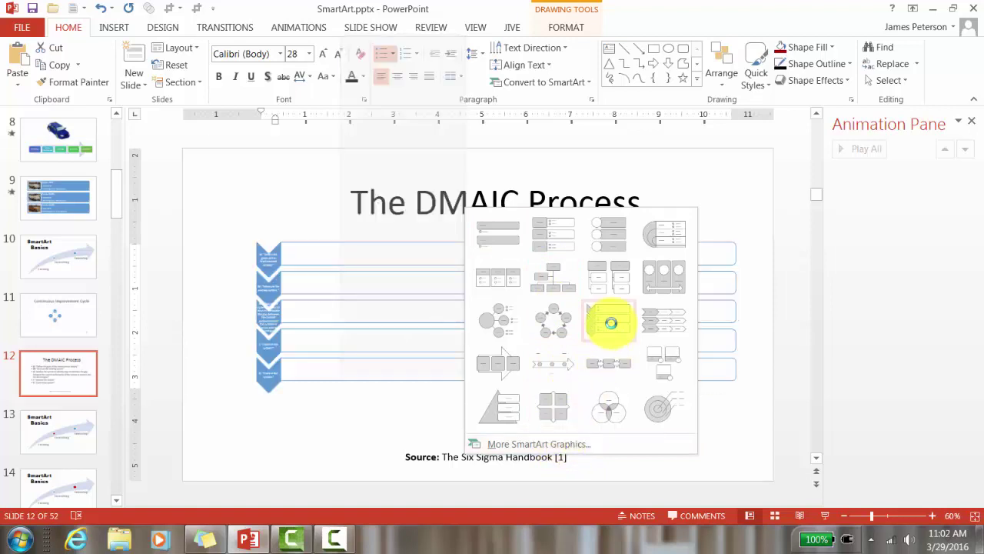
pyautogui.click(610, 323)
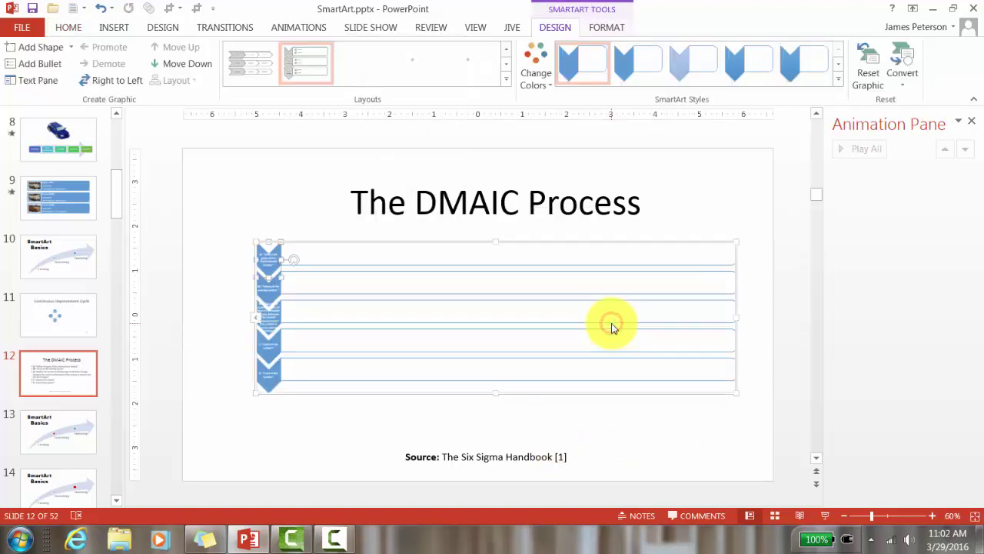
pyautogui.click(273, 261)
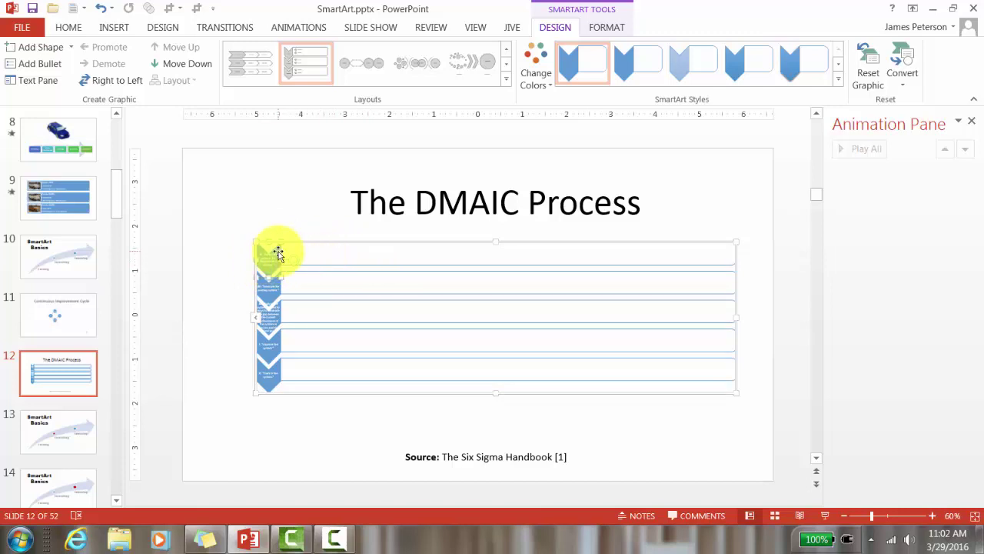
# Undo the chevron conversion and split each D, M, A, I, C label from its definition.
pyautogui.click(99, 9)
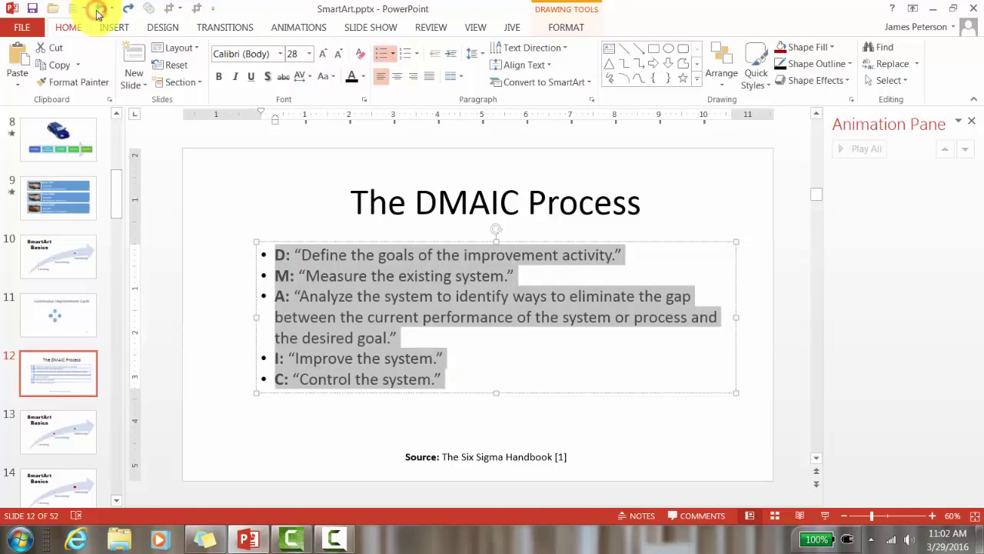
pyautogui.click(317, 335)
pyautogui.moveTo(275, 253); pyautogui.dragTo(296, 254)
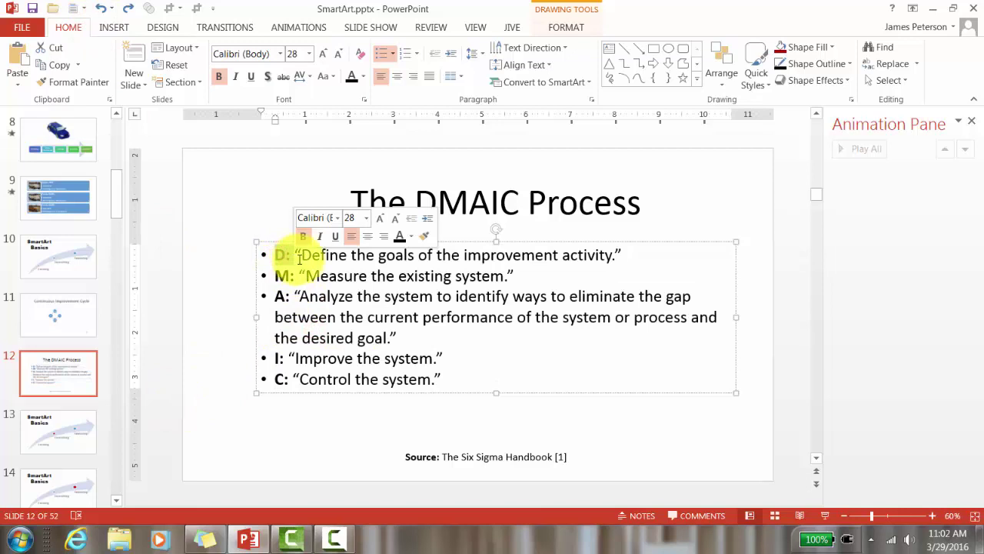
pyautogui.click(296, 253)
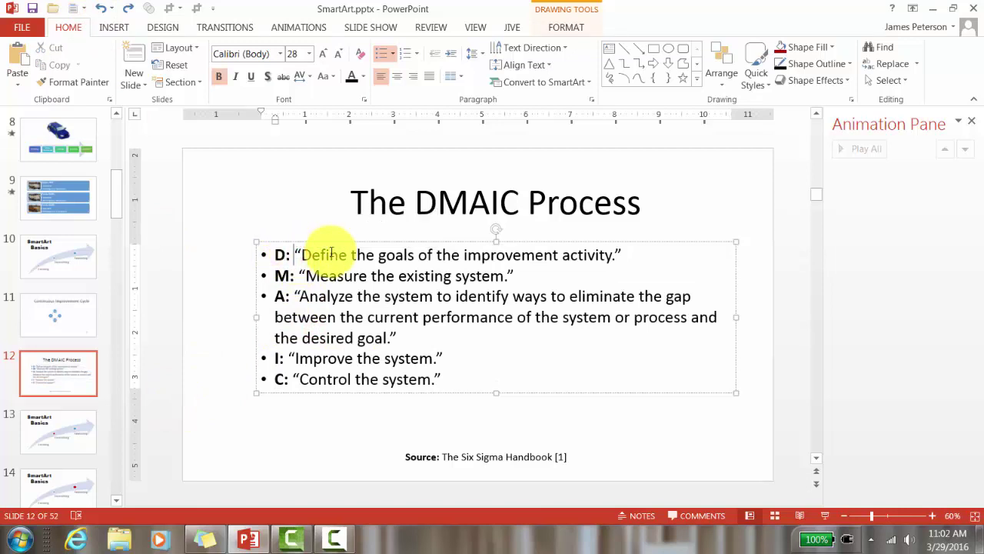
pyautogui.press('Return')
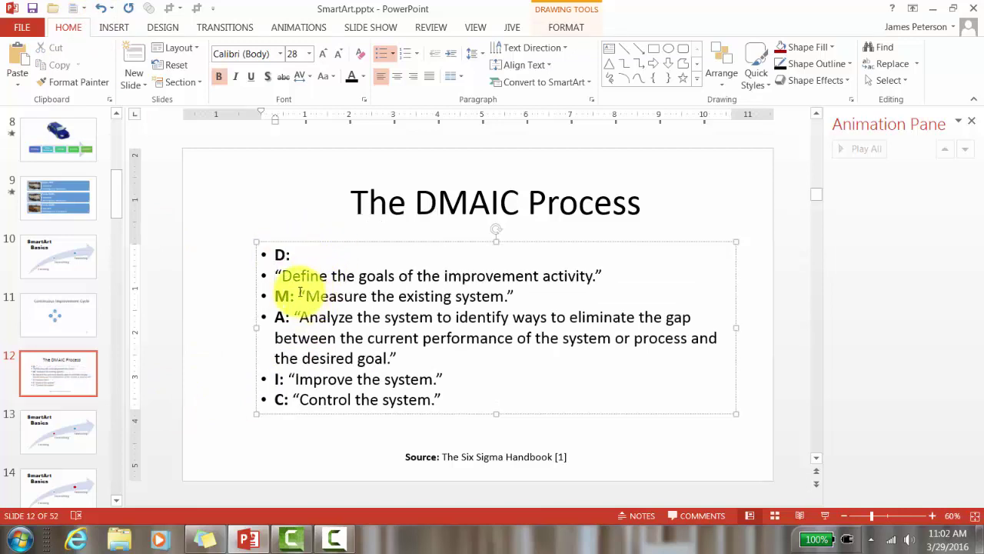
pyautogui.press('Return')
pyautogui.click(294, 338)
pyautogui.press('Return')
pyautogui.click(289, 419)
pyautogui.press('Return')
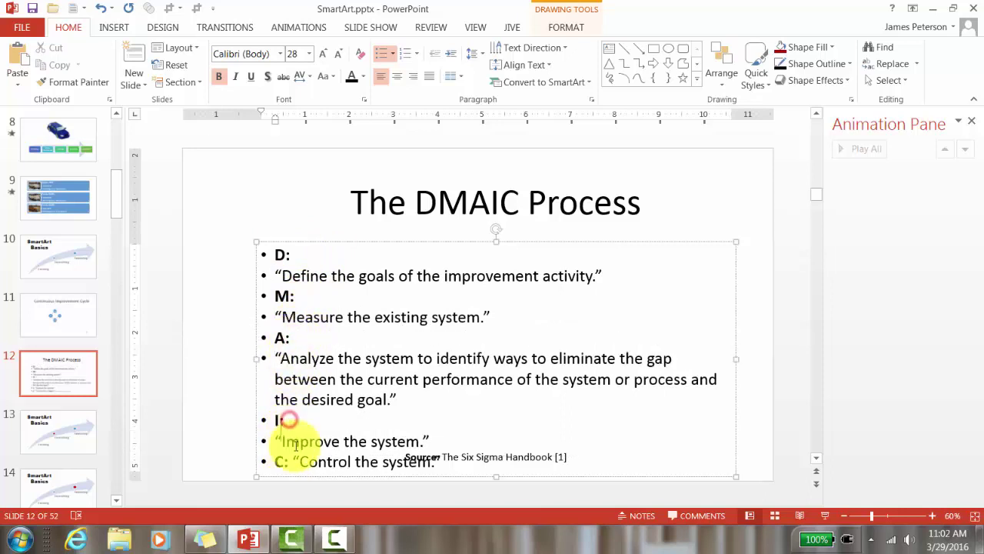
pyautogui.press('Return')
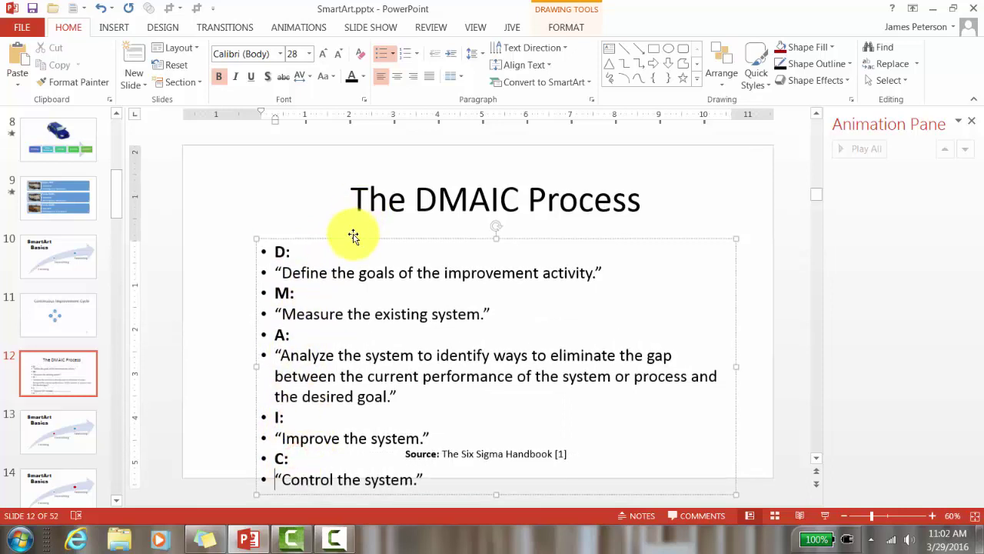
# Move the text box up under the title and indent each DMAIC definition one list level.
pyautogui.moveTo(354, 238); pyautogui.dragTo(361, 190)
pyautogui.click(286, 226)
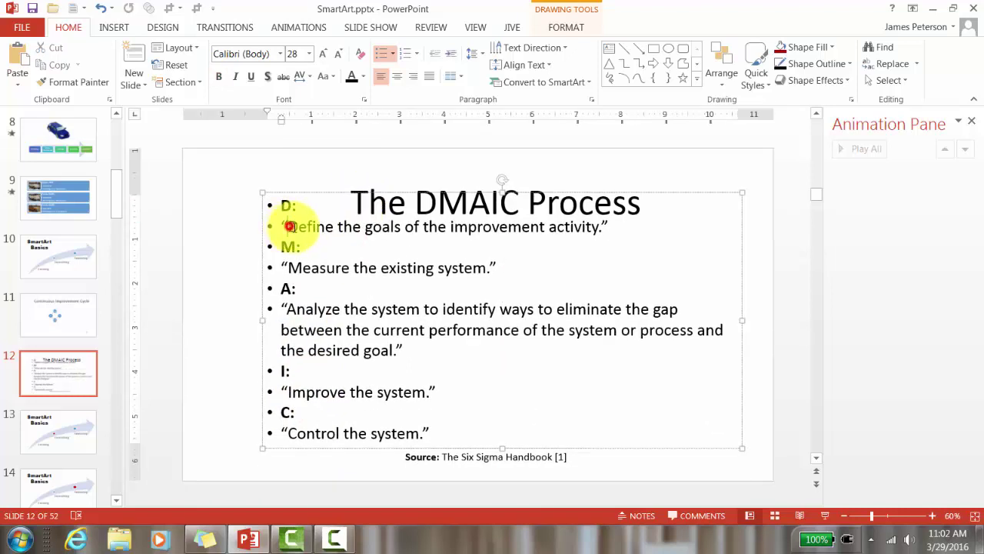
pyautogui.click(454, 54)
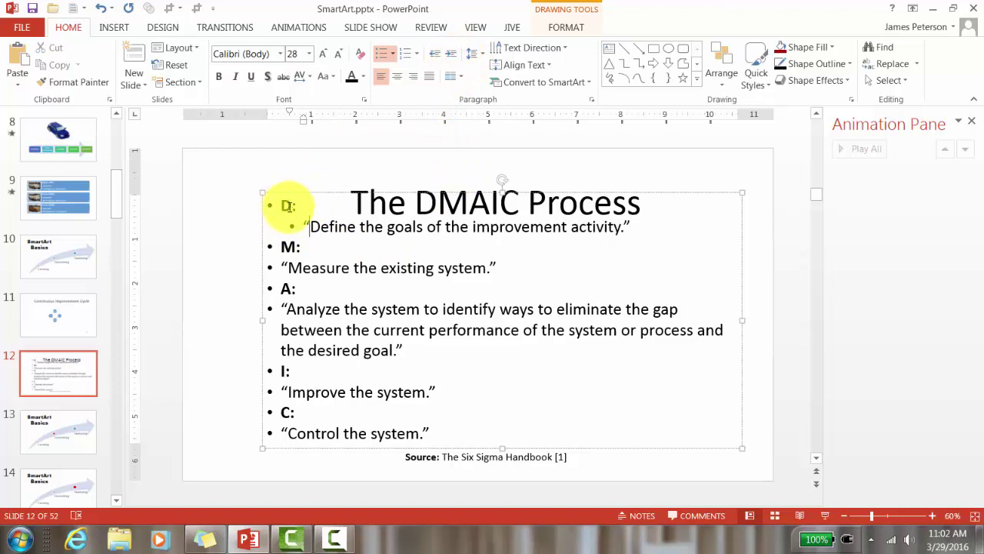
pyautogui.click(290, 267)
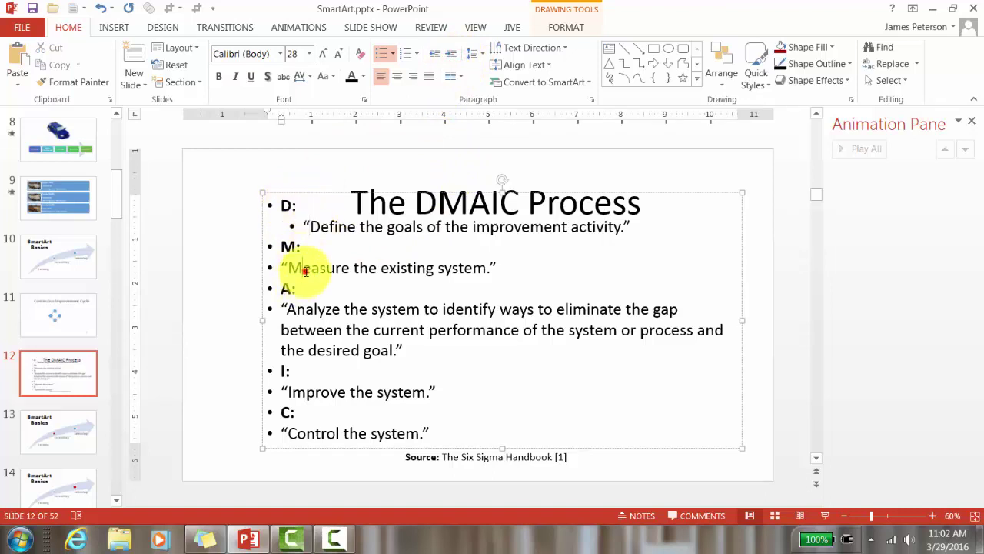
pyautogui.click(452, 53)
pyautogui.hotkey('ctrl', 'y')
pyautogui.click(346, 308)
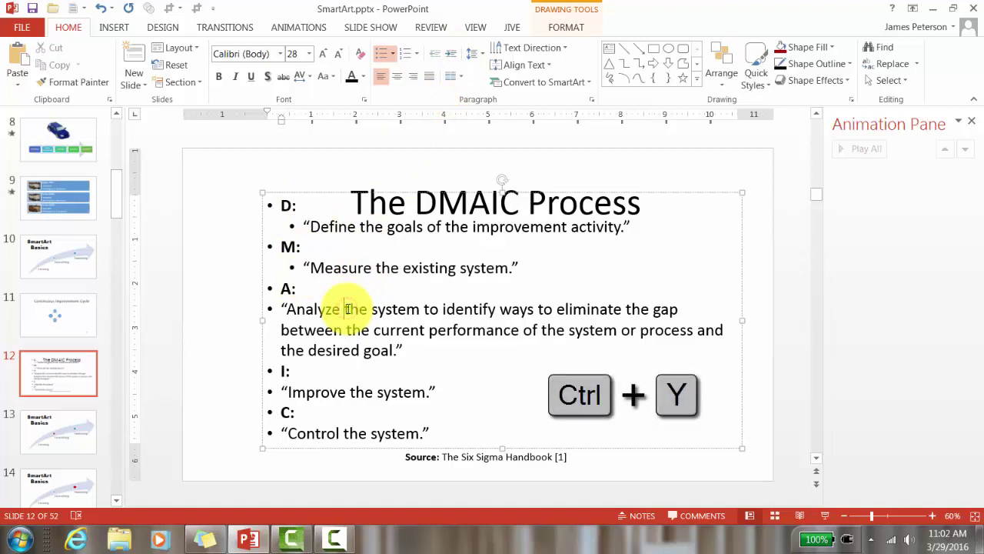
pyautogui.hotkey('ctrl', 'y')
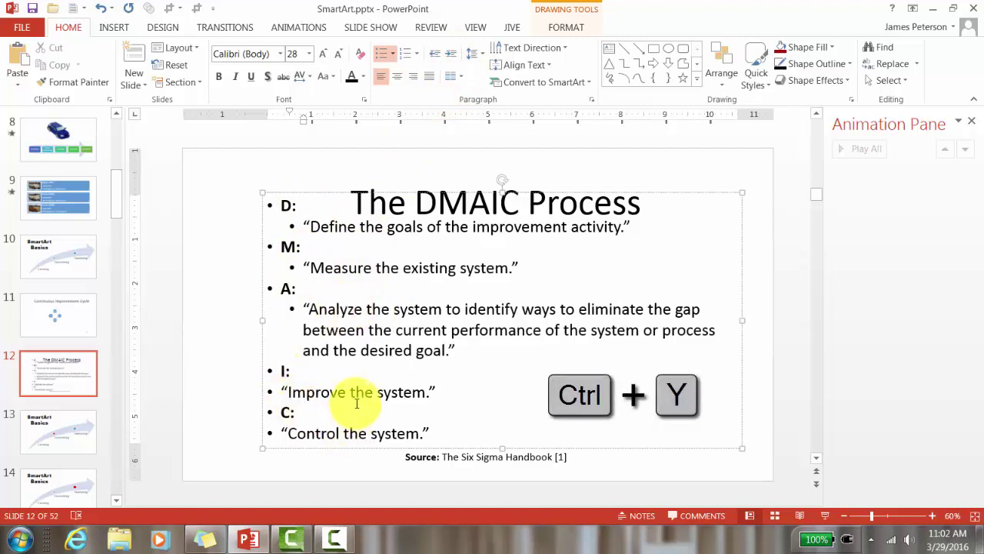
pyautogui.hotkey('ctrl', 'y')
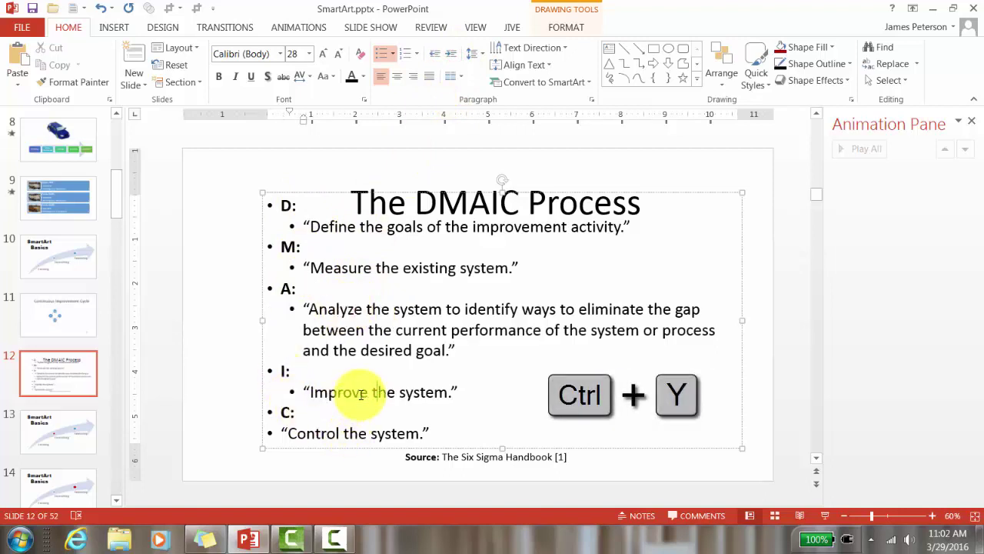
pyautogui.click(402, 434)
pyautogui.hotkey('ctrl', 'y')
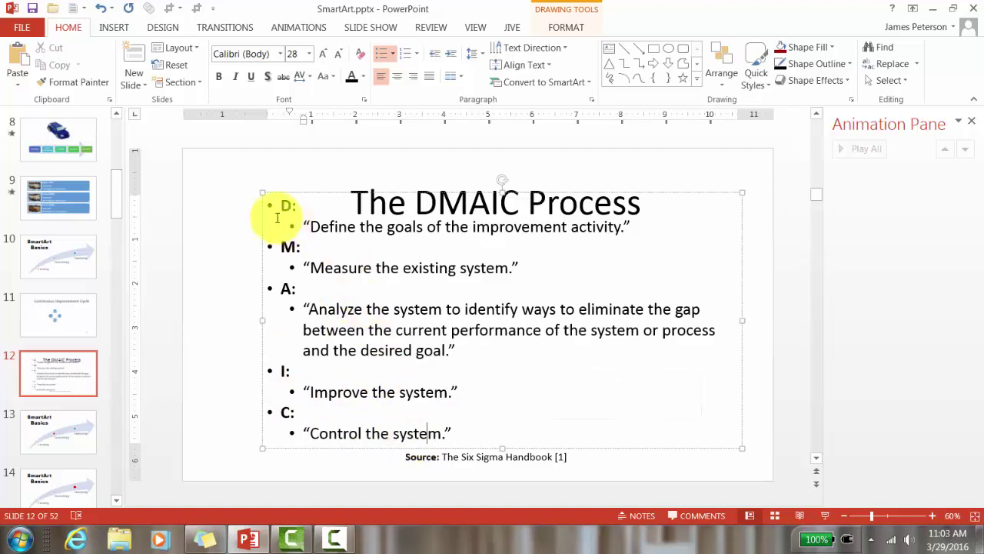
# Convert the restructured DMAIC list into a Vertical Chevron List SmartArt.
pyautogui.moveTo(278, 205); pyautogui.dragTo(466, 475)
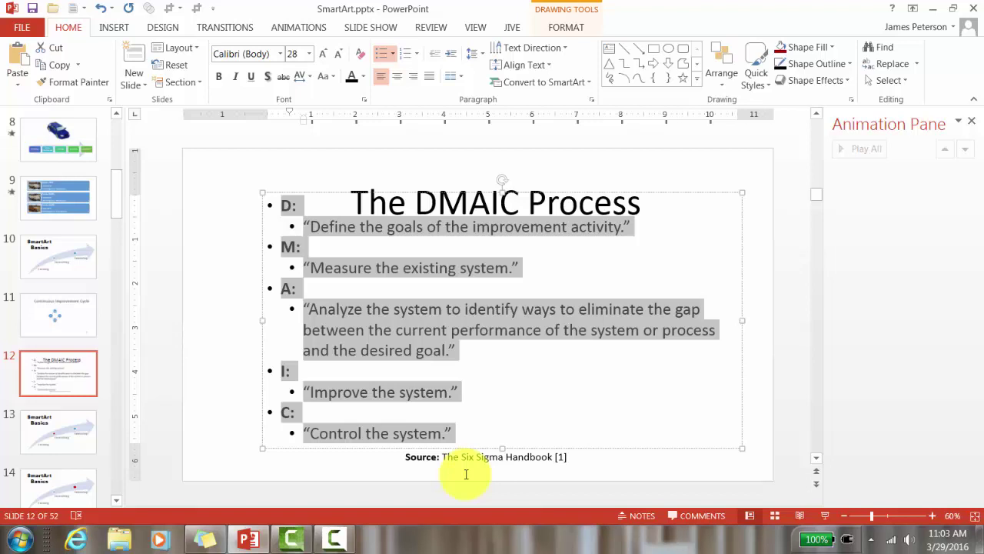
pyautogui.rightClick(390, 332)
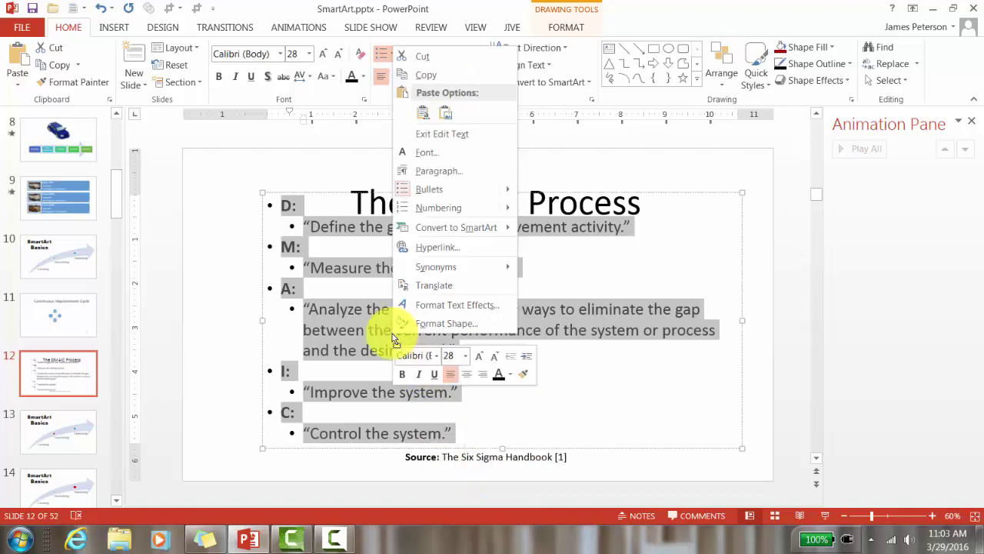
pyautogui.moveTo(440, 226)
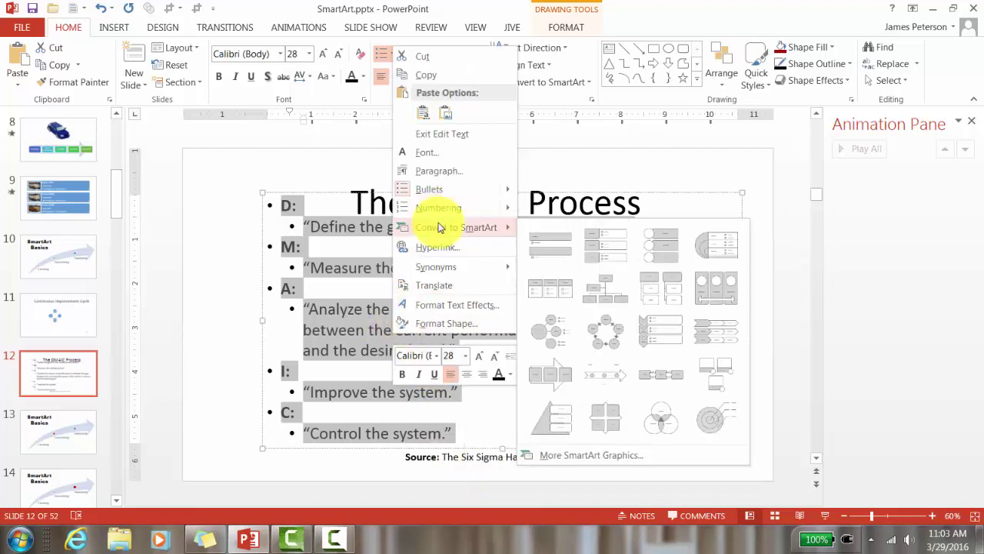
pyautogui.click(643, 346)
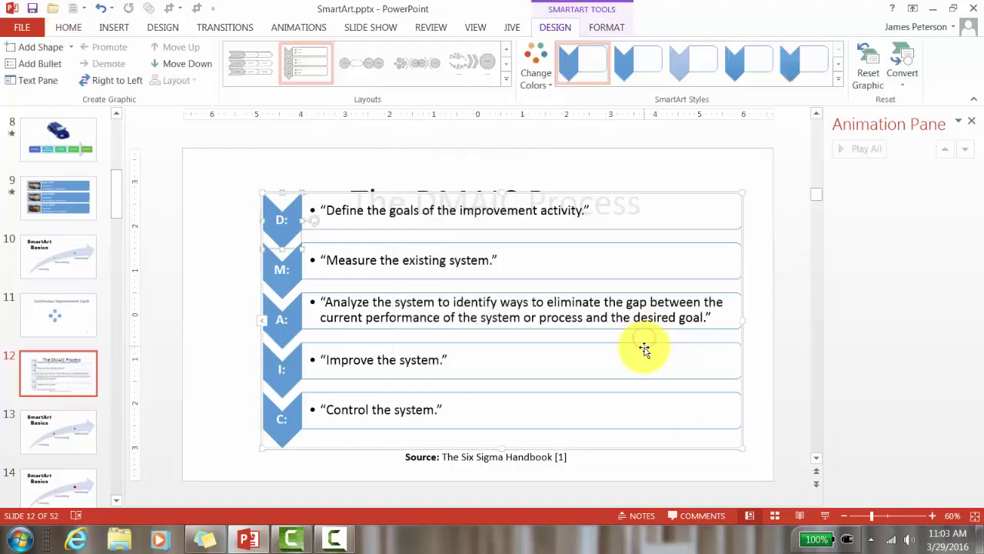
pyautogui.click(758, 457)
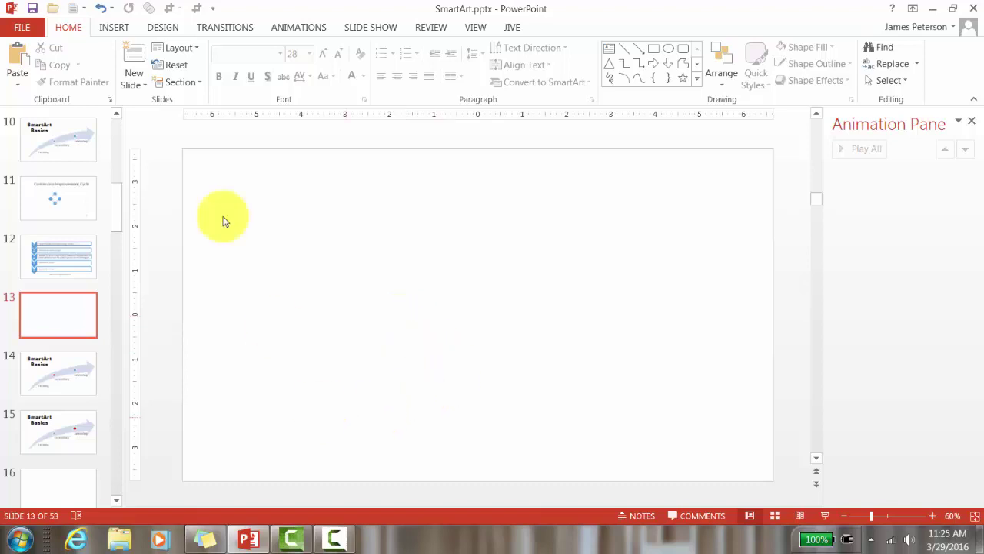
# Insert a Hierarchy > Organization Chart SmartArt onto blank slide 13.
pyautogui.click(115, 28)
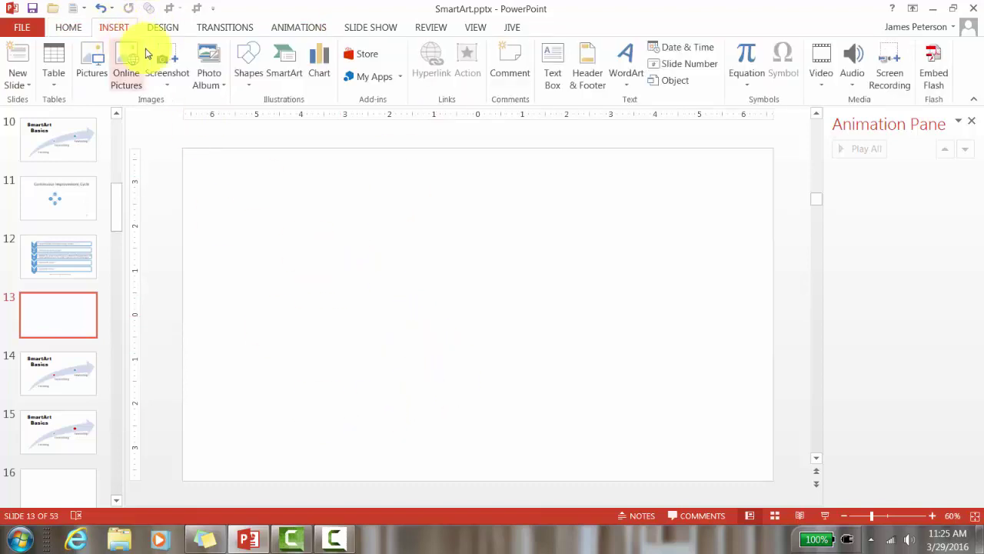
pyautogui.click(278, 80)
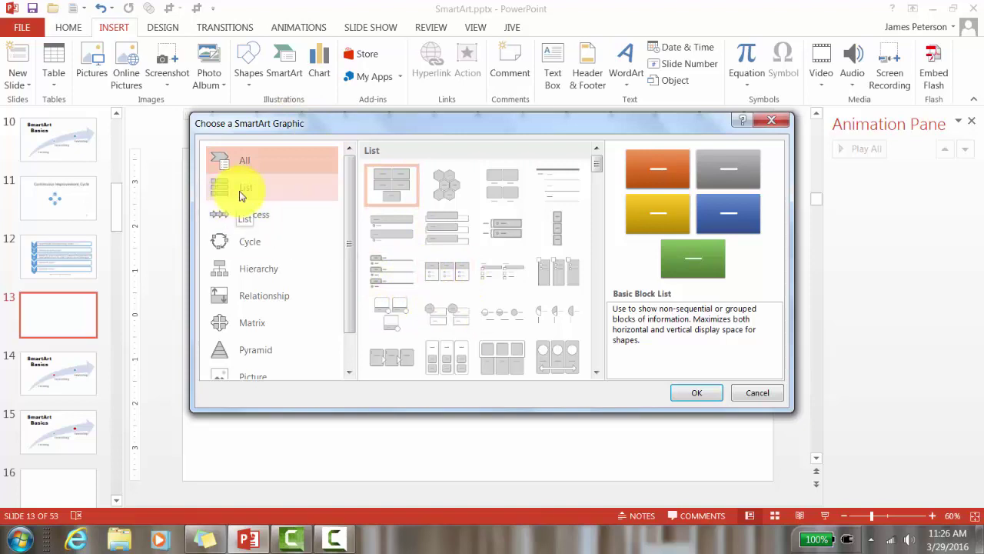
pyautogui.moveTo(600, 164); pyautogui.dragTo(597, 193)
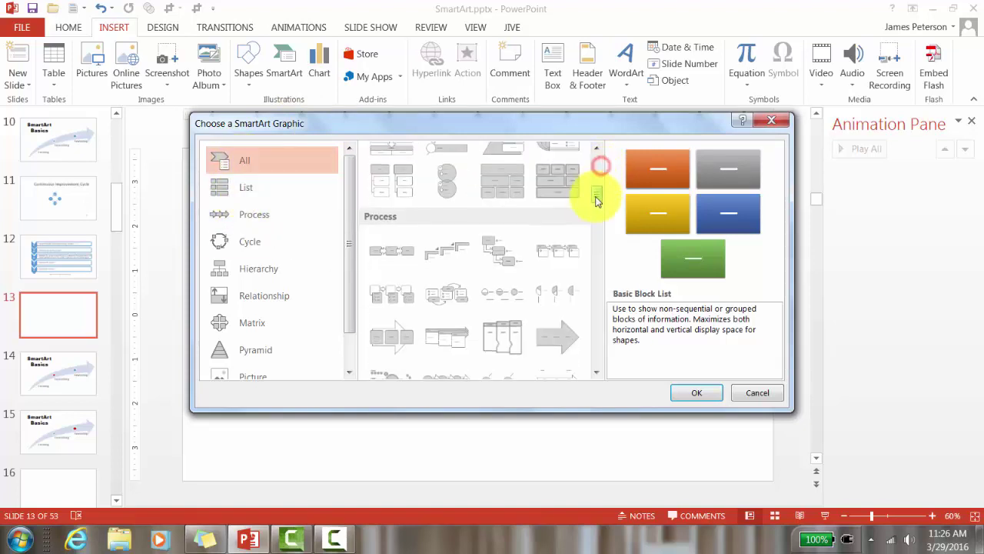
pyautogui.click(247, 191)
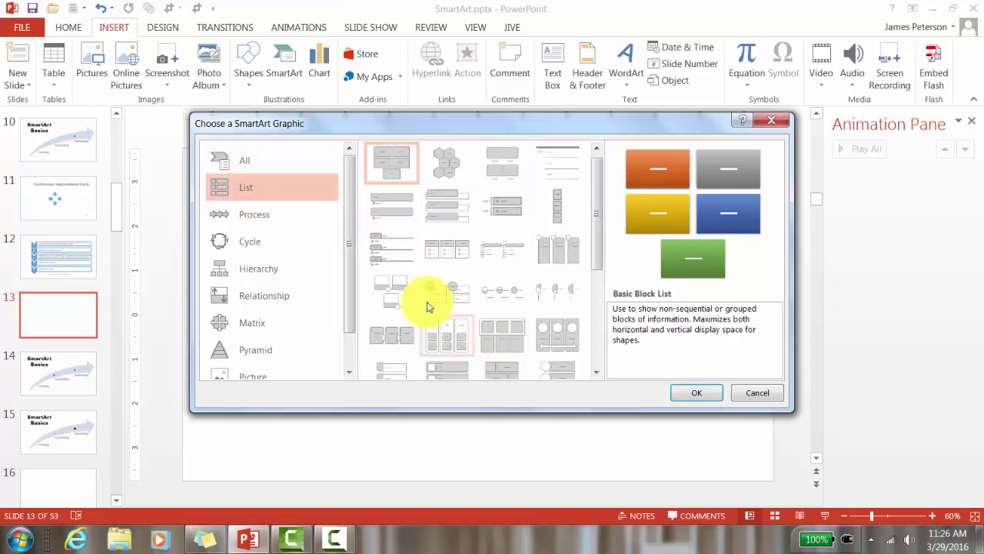
pyautogui.click(275, 220)
pyautogui.click(257, 247)
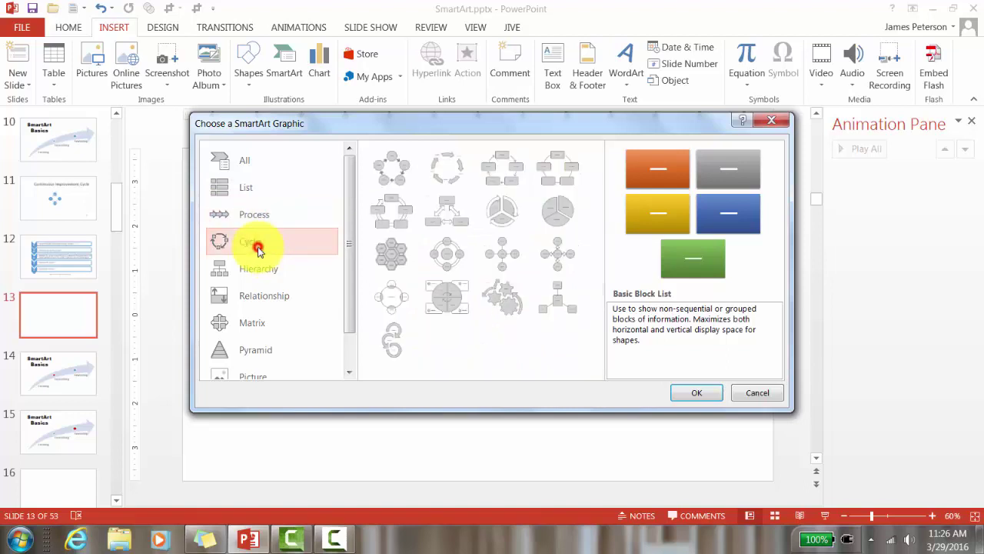
pyautogui.click(261, 271)
pyautogui.click(265, 296)
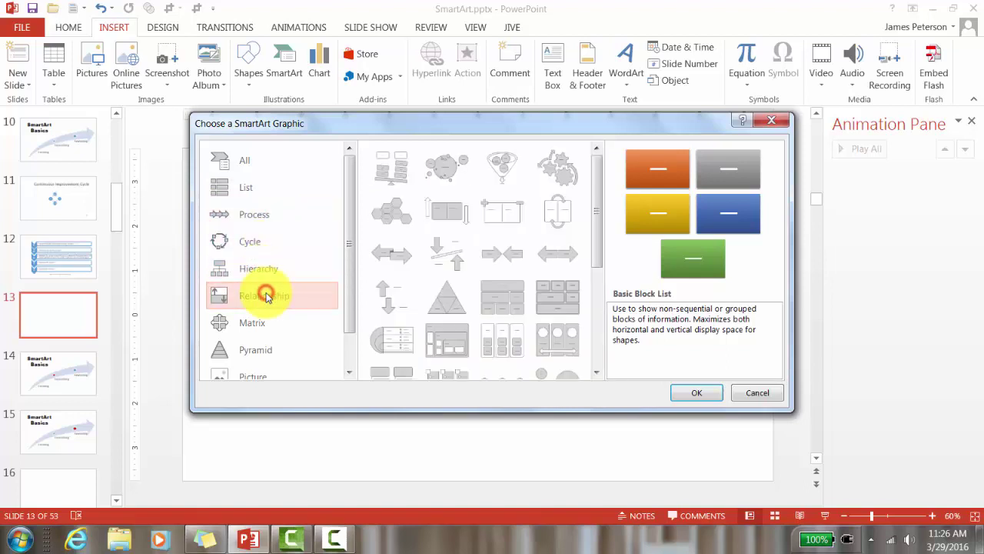
pyautogui.click(257, 274)
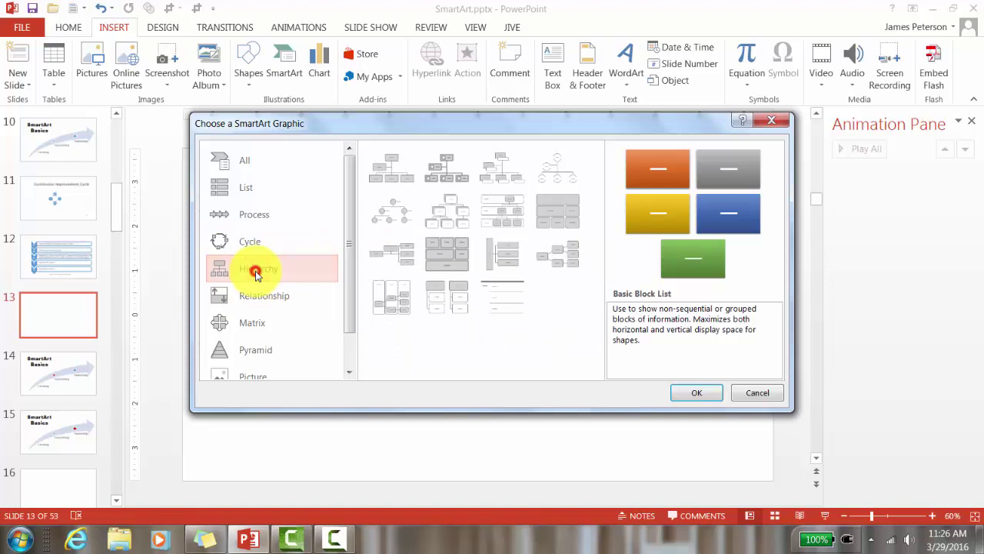
pyautogui.click(376, 180)
pyautogui.click(696, 392)
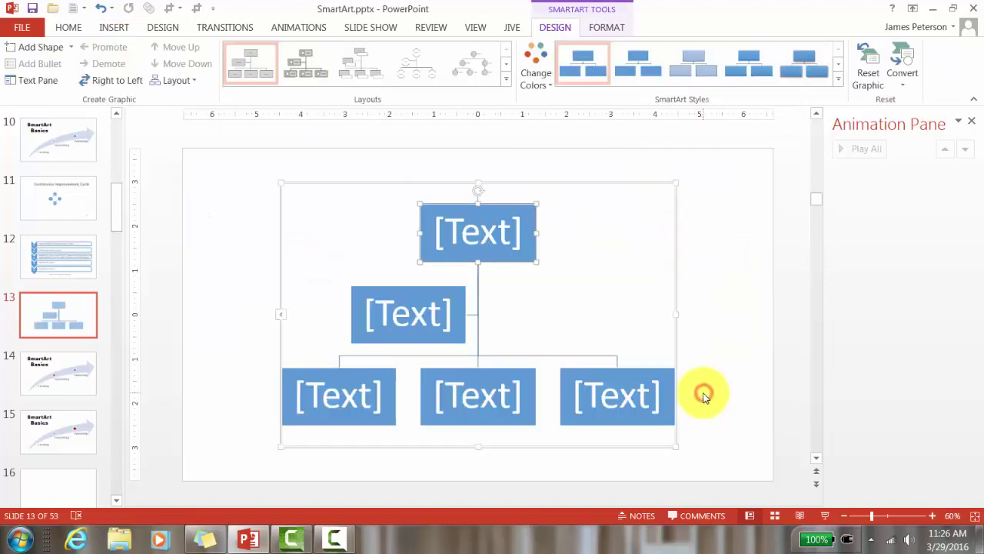
# Label the top box Human Resources and delete the extra assistant box.
pyautogui.click(471, 233)
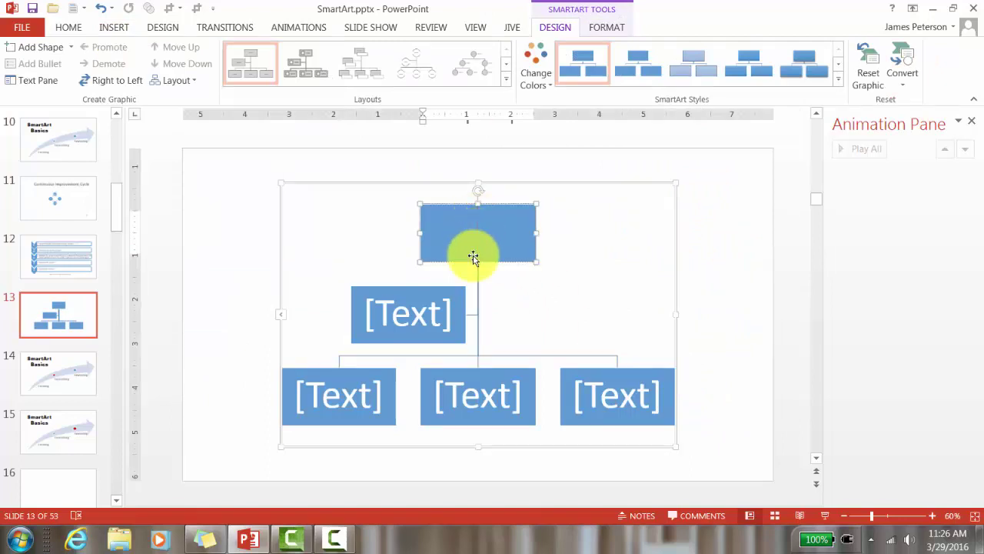
pyautogui.write('Hum')
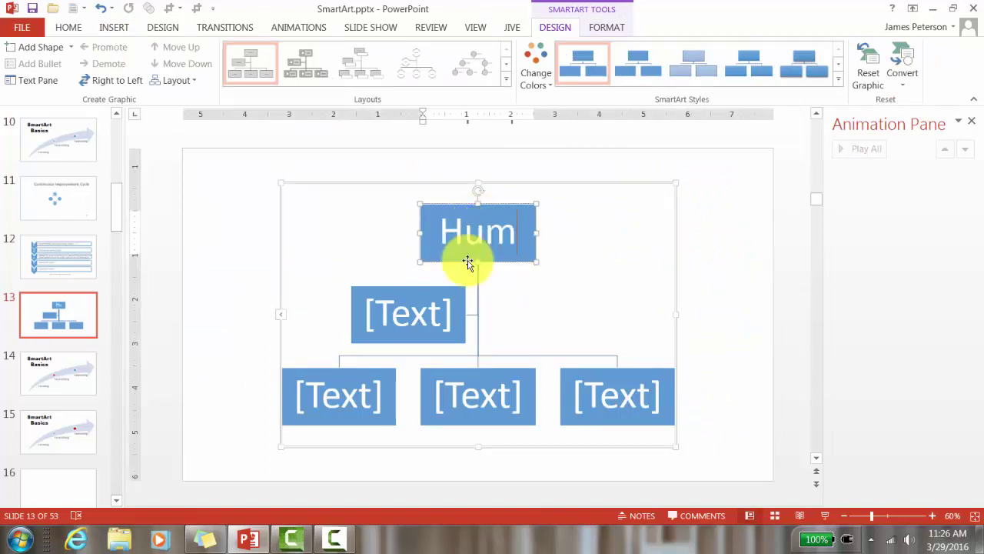
pyautogui.write('an Resour')
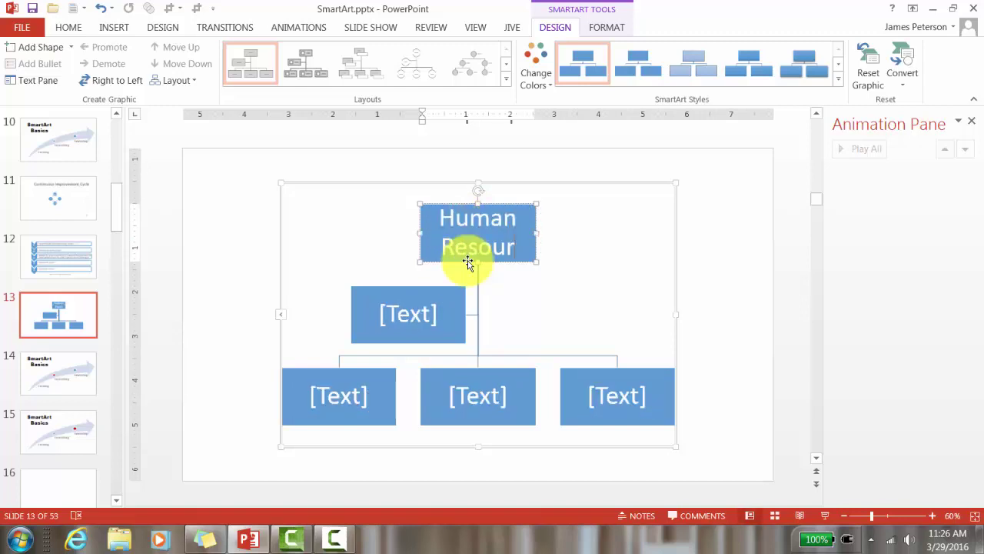
pyautogui.write('ces')
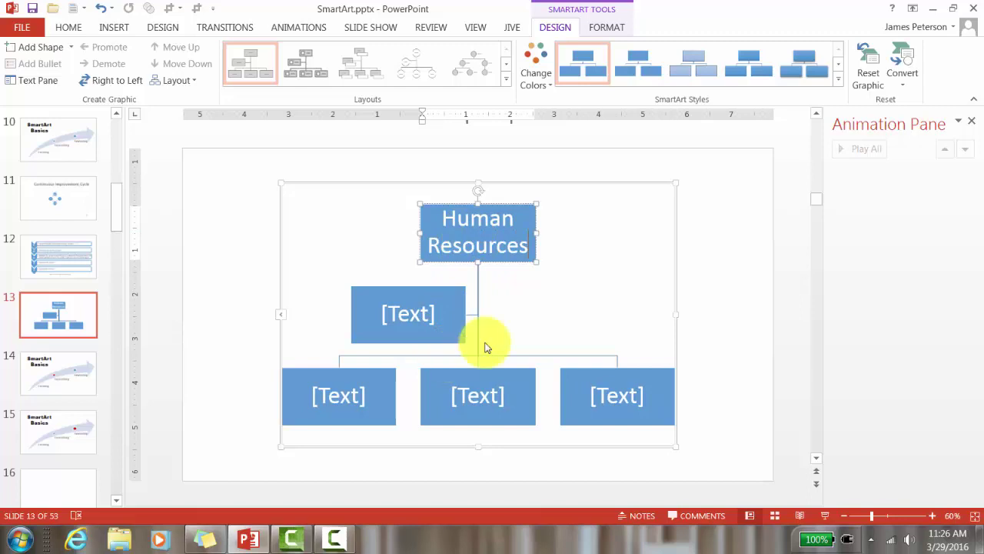
pyautogui.click(532, 321)
pyautogui.click(455, 323)
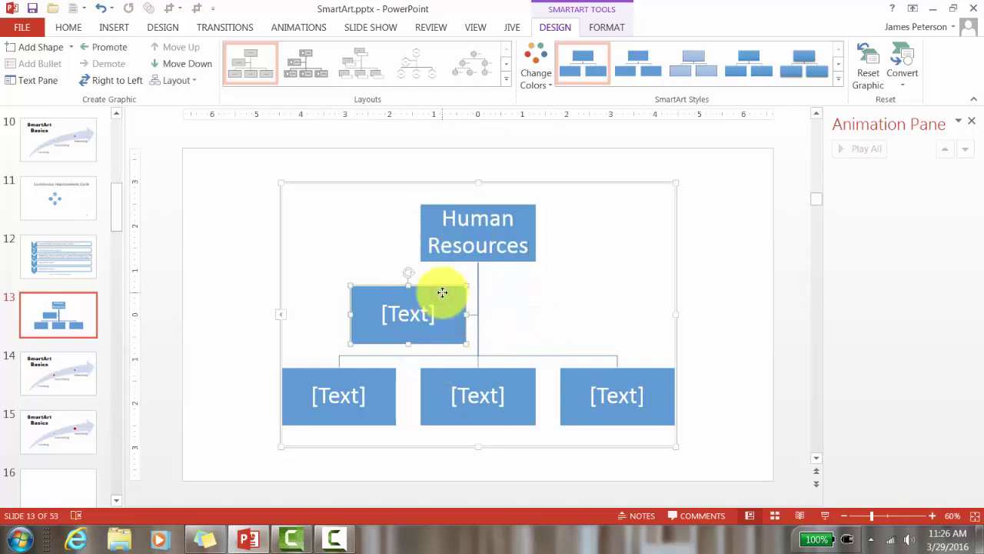
pyautogui.press('Delete')
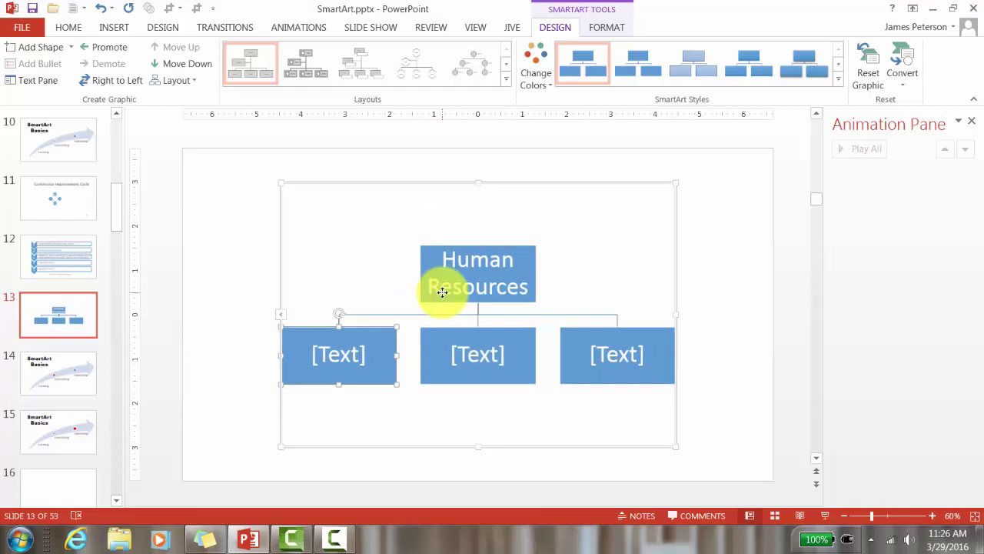
# Label the three lower boxes Recruiting, Training and Employee Relations.
pyautogui.click(339, 352)
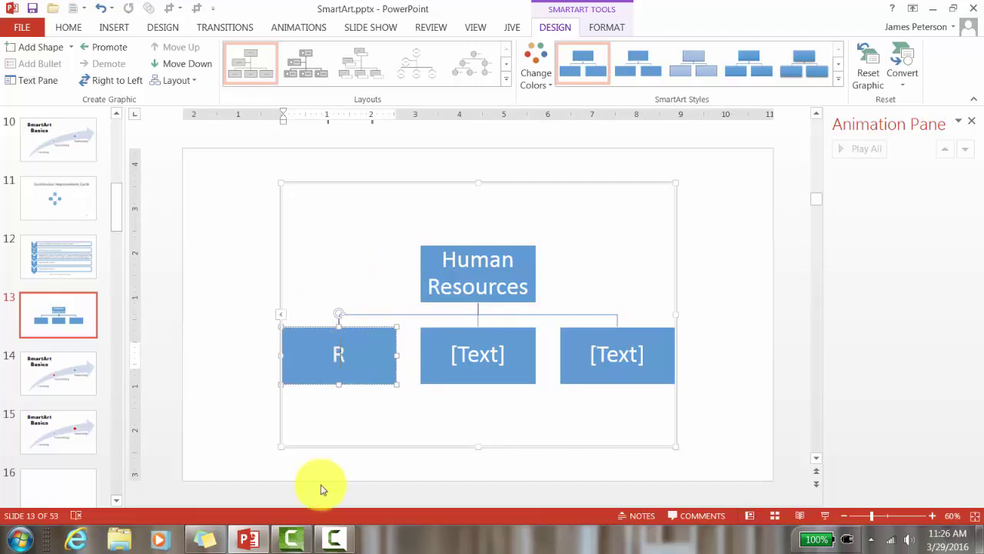
pyautogui.write('Recruiting')
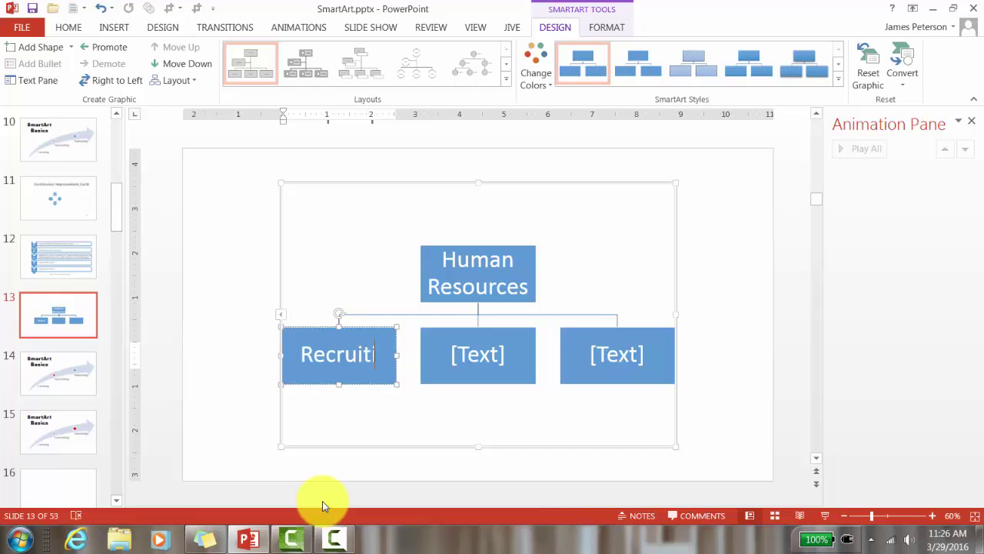
pyautogui.click(475, 364)
pyautogui.write('Training')
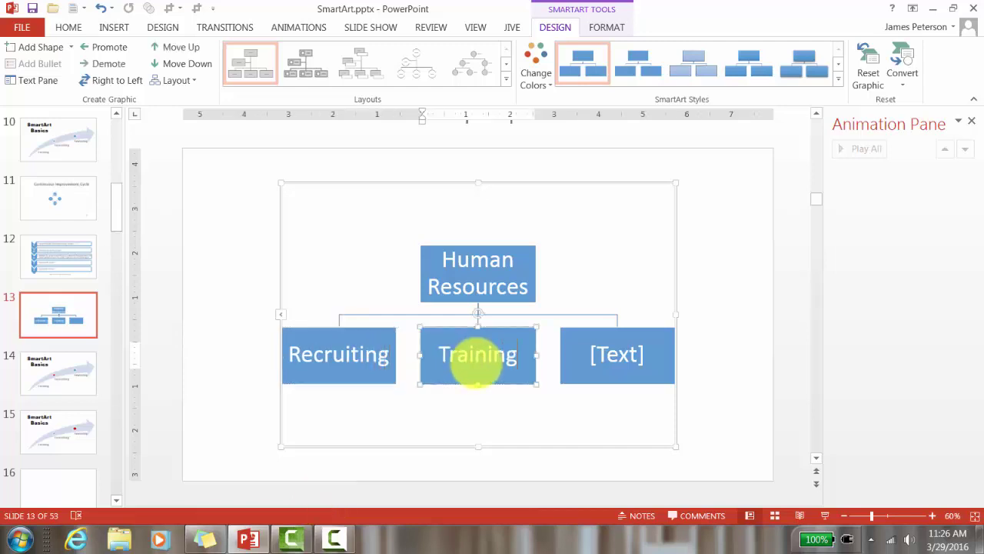
pyautogui.click(637, 351)
pyautogui.write('Employee Relations')
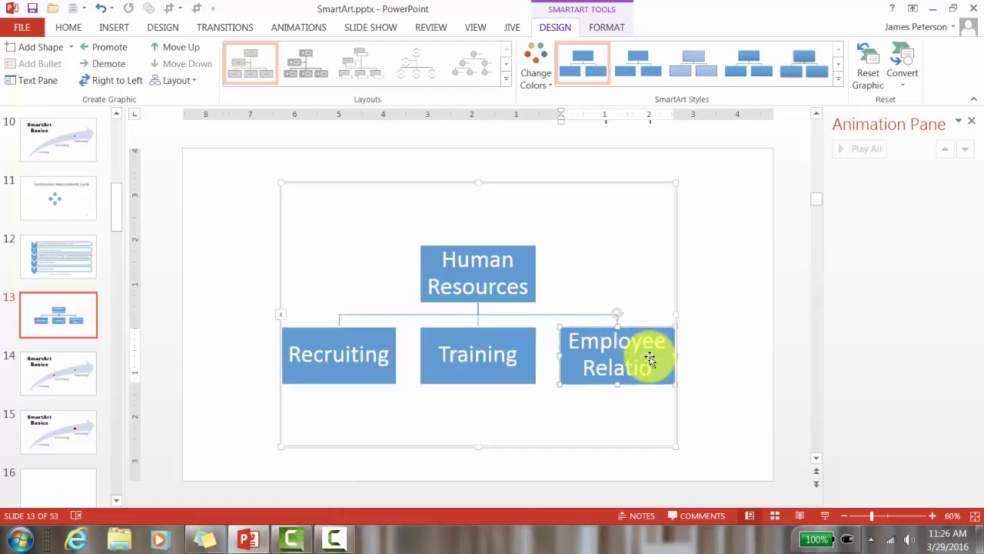
pyautogui.click(705, 411)
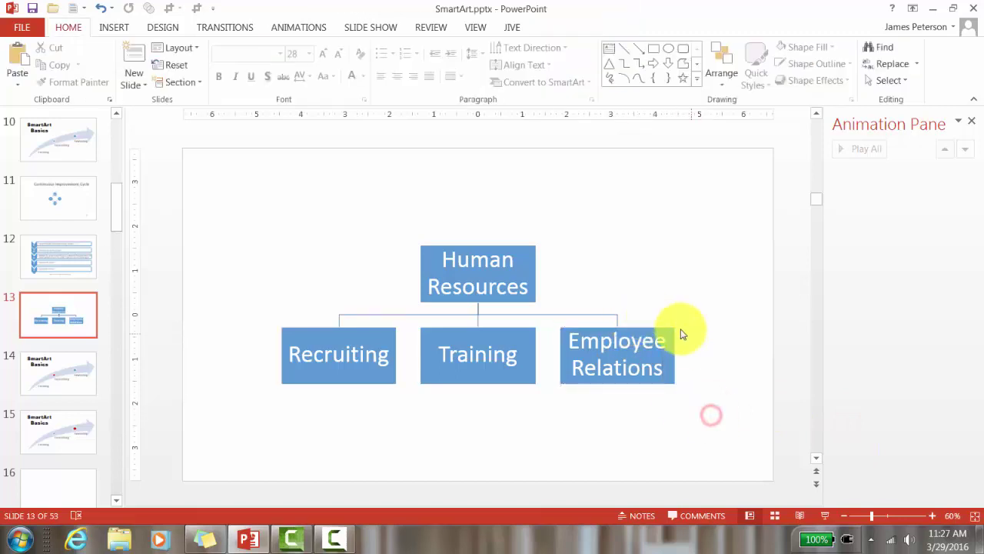
pyautogui.click(613, 321)
# Add a fourth department box for Safety beside Employee Relations using Add Shape and Promote.
pyautogui.click(625, 346)
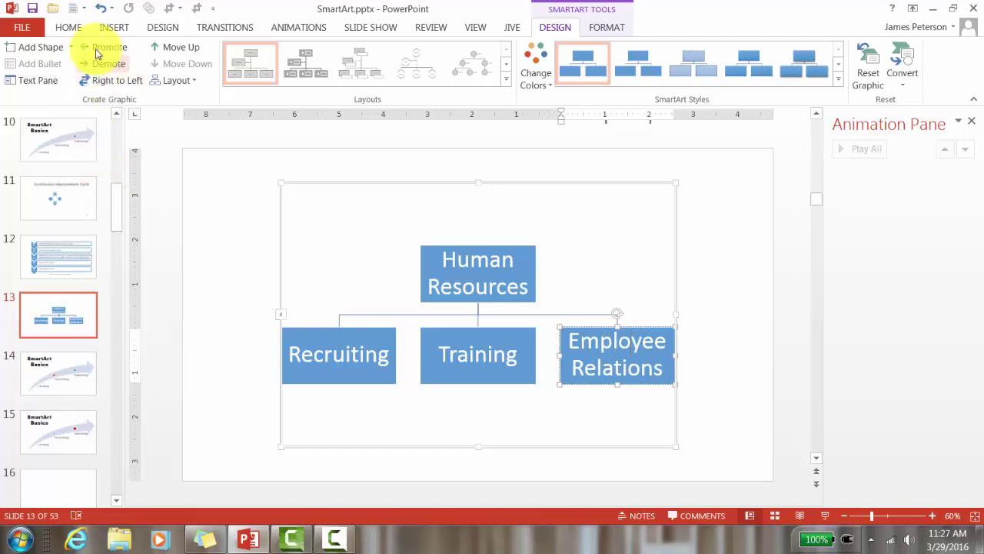
pyautogui.click(34, 47)
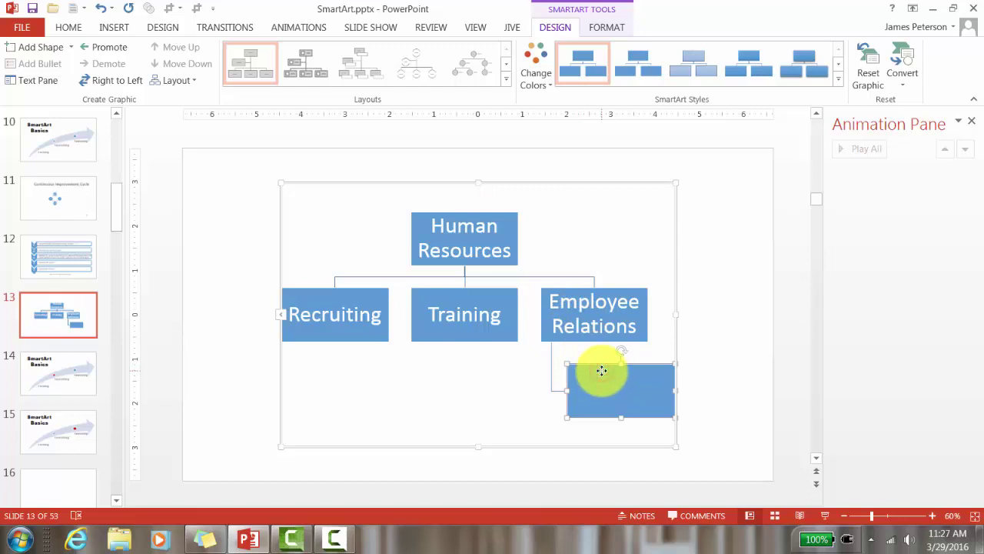
pyautogui.click(100, 48)
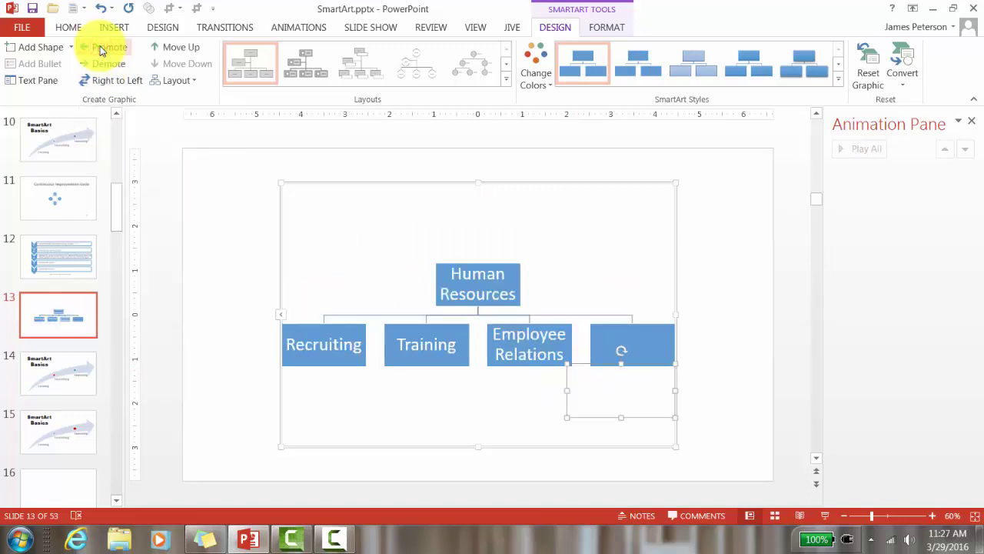
pyautogui.click(615, 331)
pyautogui.click(103, 64)
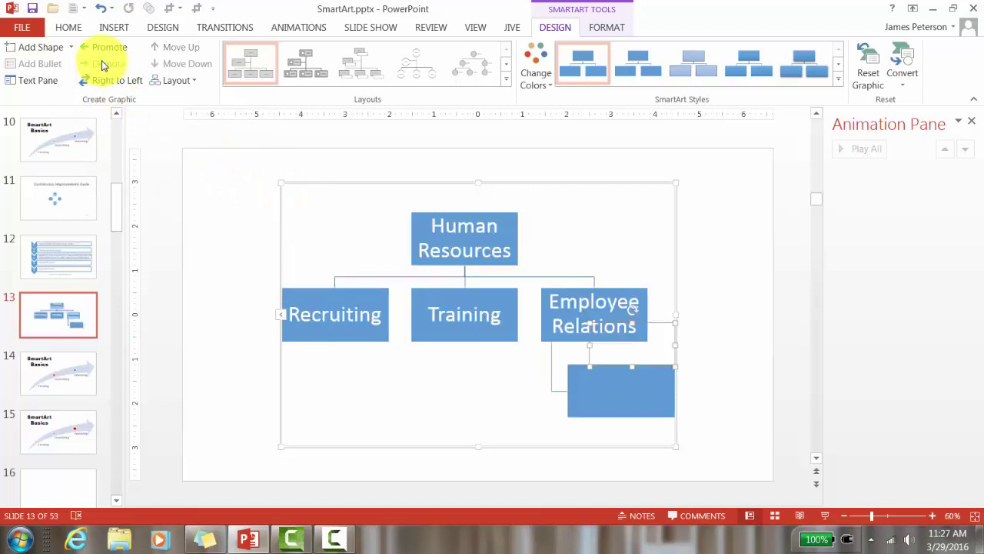
pyautogui.click(102, 52)
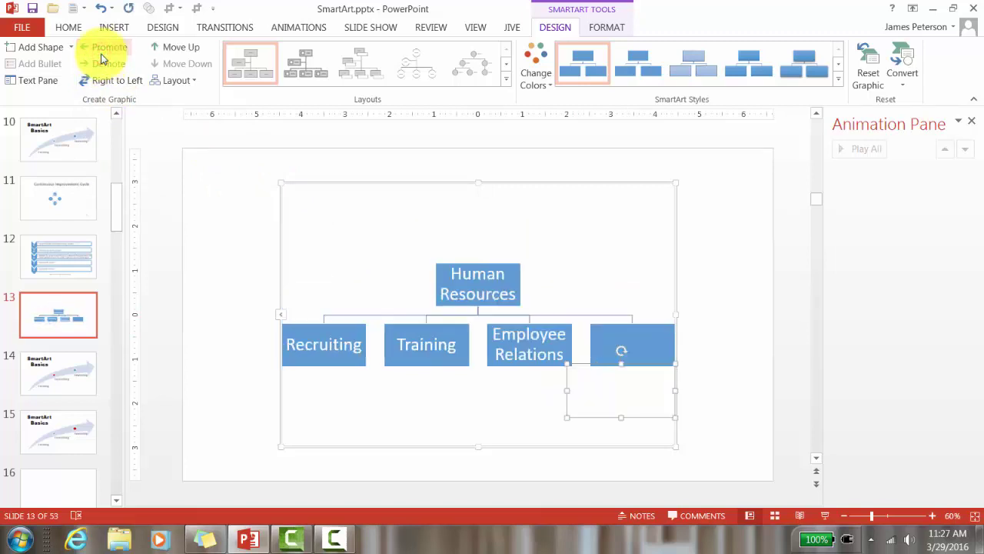
pyautogui.click(634, 347)
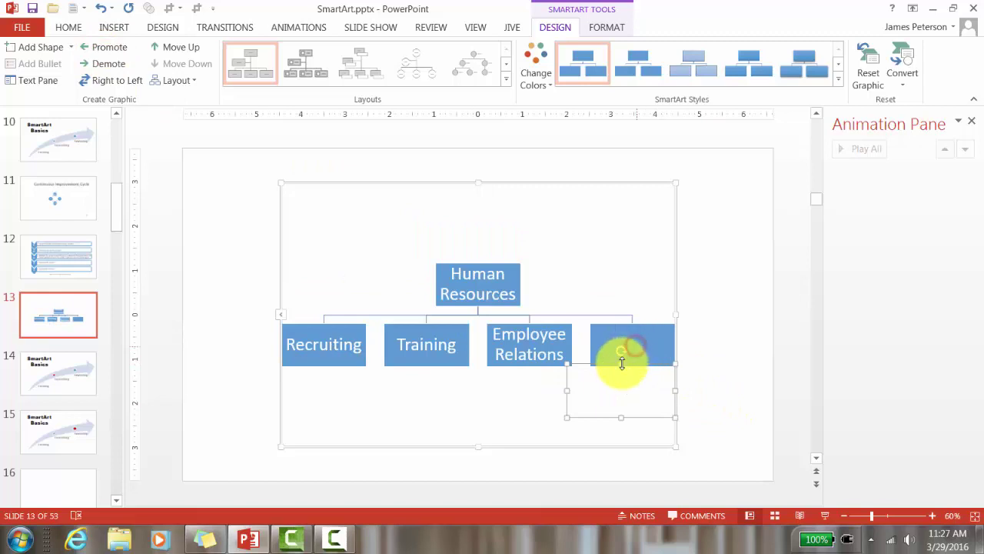
pyautogui.click(628, 351)
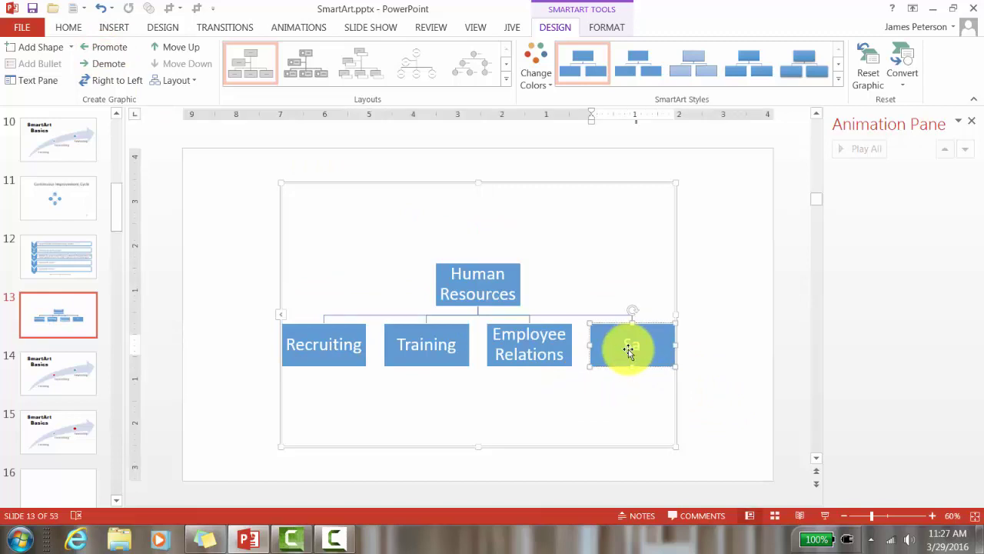
pyautogui.click(727, 389)
pyautogui.click(320, 354)
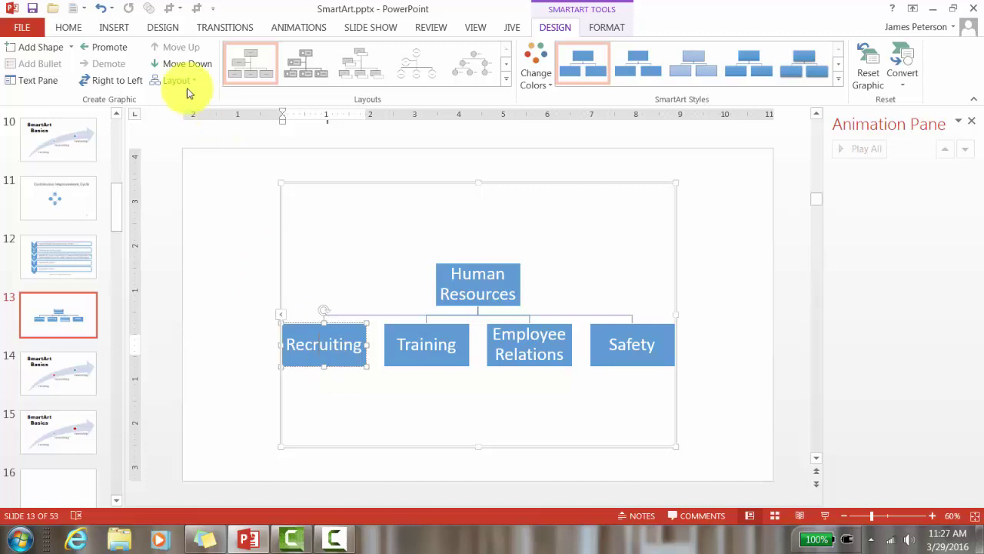
# Add named staff boxes under Recruiting and two under Training, typing each person's name.
pyautogui.click(31, 48)
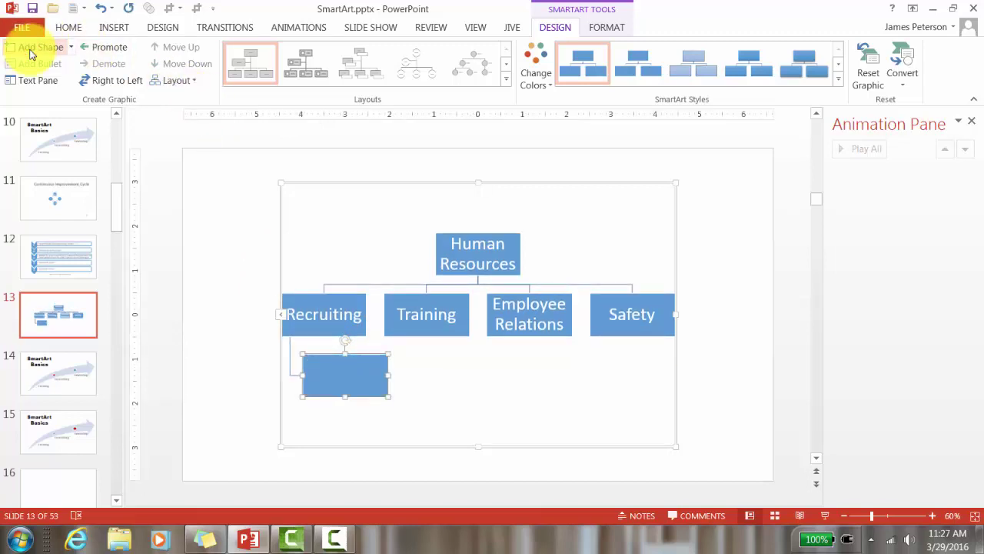
pyautogui.write('Tom')
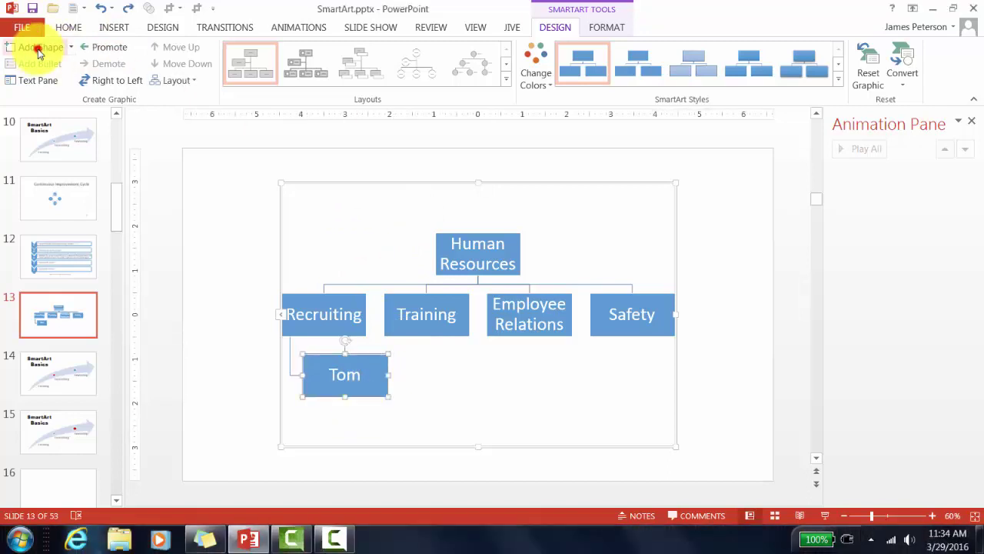
pyautogui.click(38, 48)
pyautogui.write('Rajinder')
pyautogui.click(451, 284)
pyautogui.click(37, 46)
pyautogui.write('Omar')
pyautogui.click(428, 397)
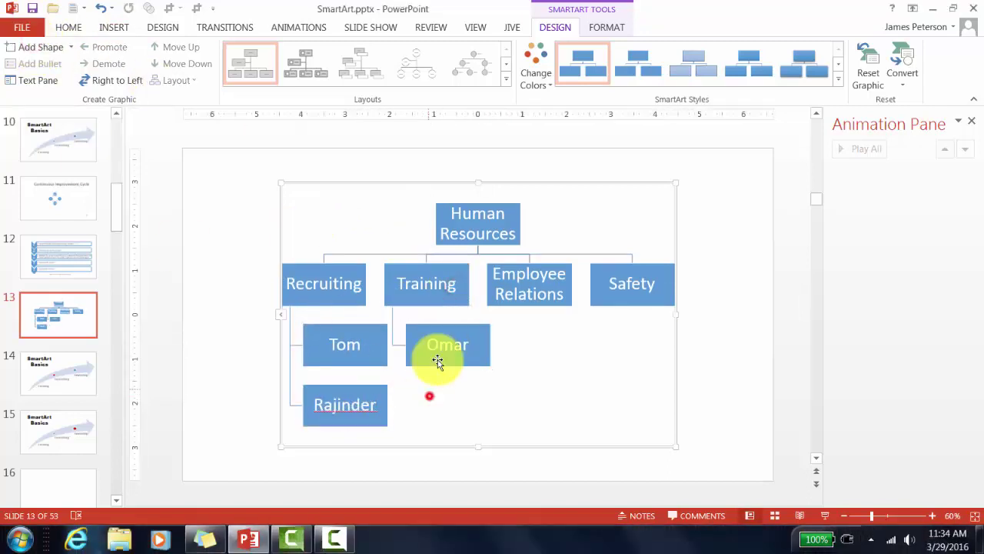
pyautogui.click(38, 47)
pyautogui.write('Maria')
pyautogui.click(540, 339)
# Add two named staff boxes under Employee Relations and one under Safety.
pyautogui.click(524, 300)
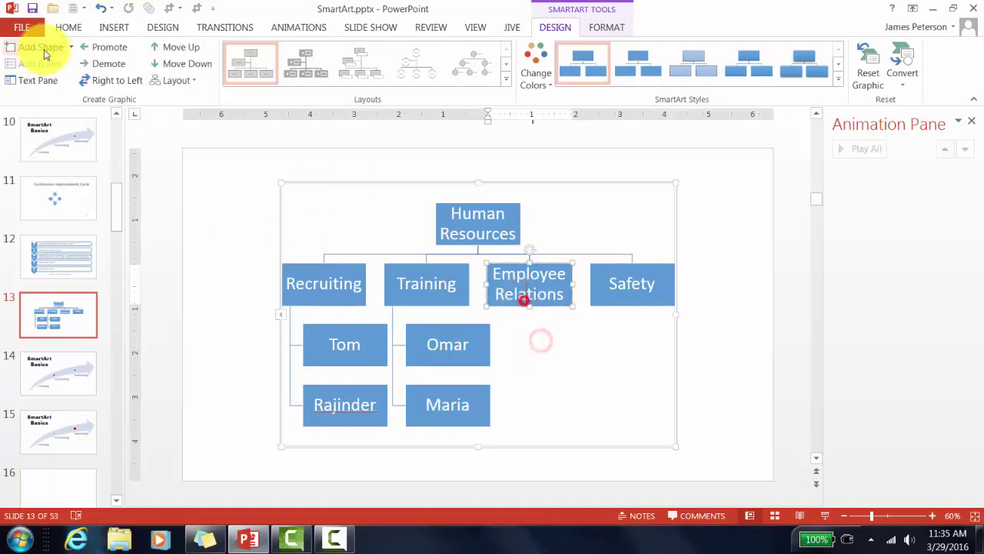
pyautogui.click(46, 48)
pyautogui.write('Lee')
pyautogui.click(61, 47)
pyautogui.write('Stan')
pyautogui.click(636, 299)
pyautogui.click(37, 46)
pyautogui.write('Youngsook')
pyautogui.click(759, 443)
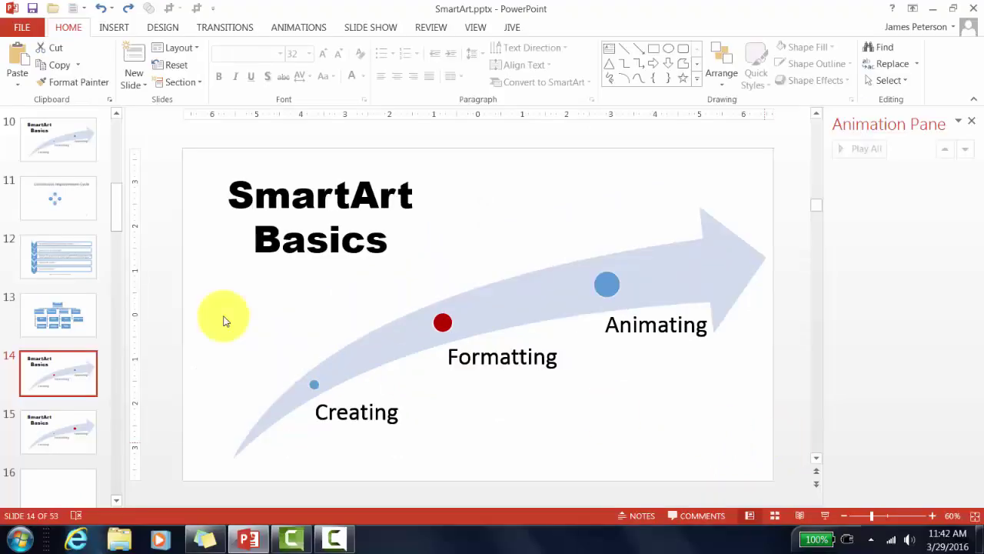
# On slide 11, close the Animation Pane and enlarge the Plan-Do-Check-Act cycle diagram.
pyautogui.click(60, 194)
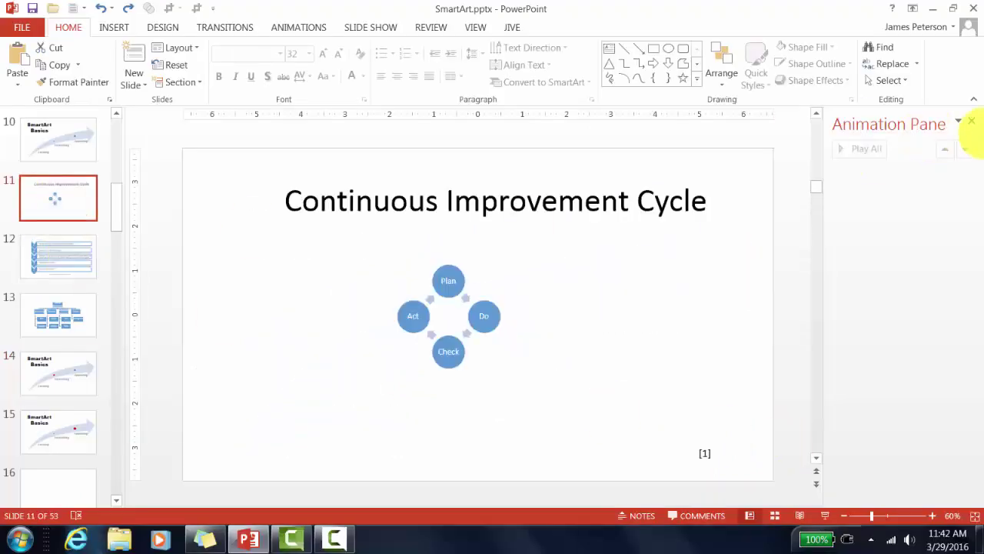
pyautogui.click(971, 125)
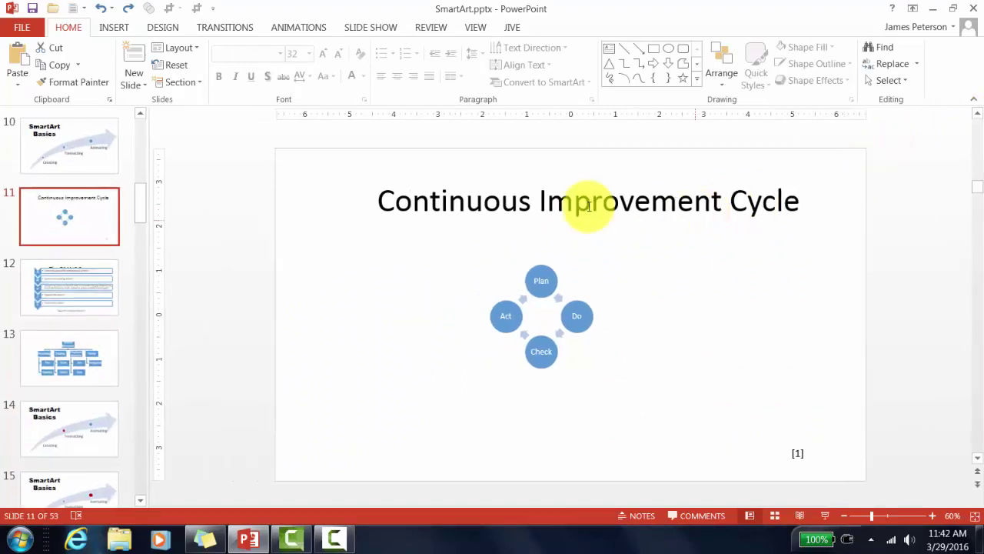
pyautogui.click(582, 306)
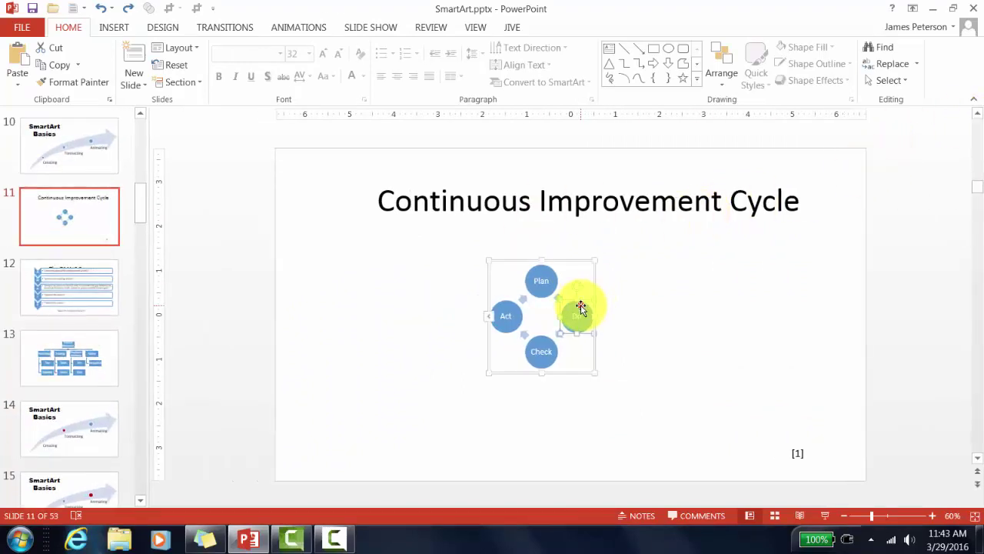
pyautogui.click(562, 260)
pyautogui.click(560, 262)
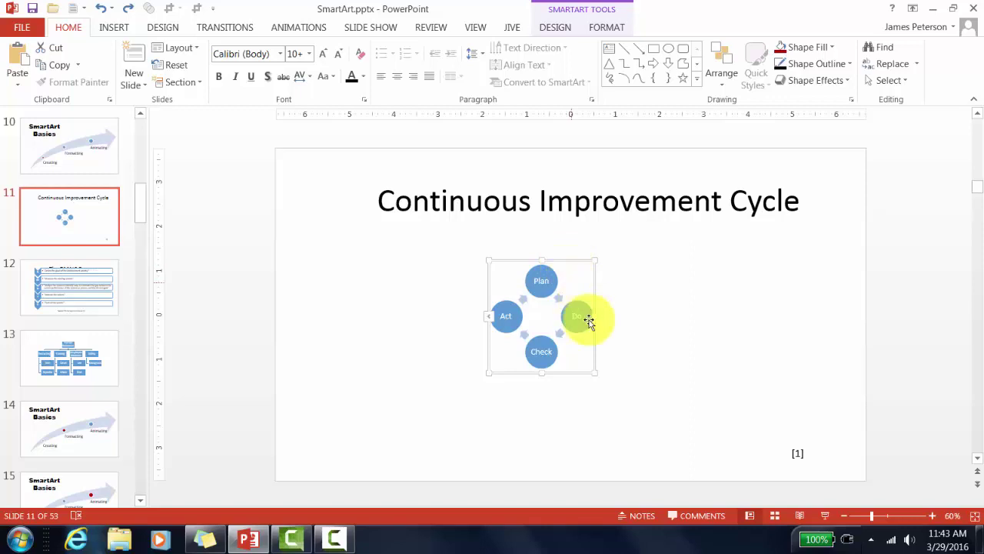
pyautogui.moveTo(592, 371); pyautogui.dragTo(740, 459)
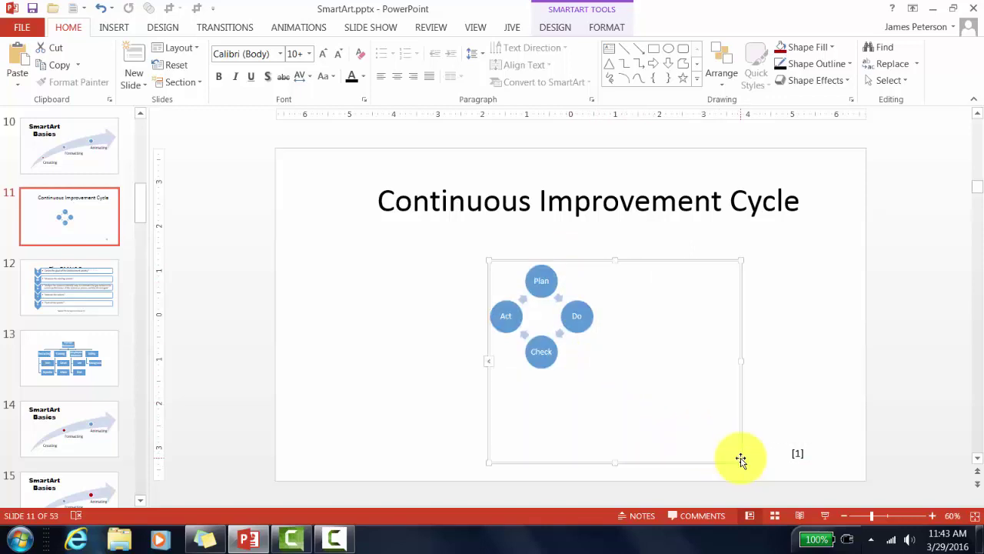
# Move the PDCA cycle diagram up and left and enlarge it to fill the area under the title.
pyautogui.click(687, 260)
pyautogui.click(672, 267)
pyautogui.moveTo(669, 263); pyautogui.dragTo(631, 229)
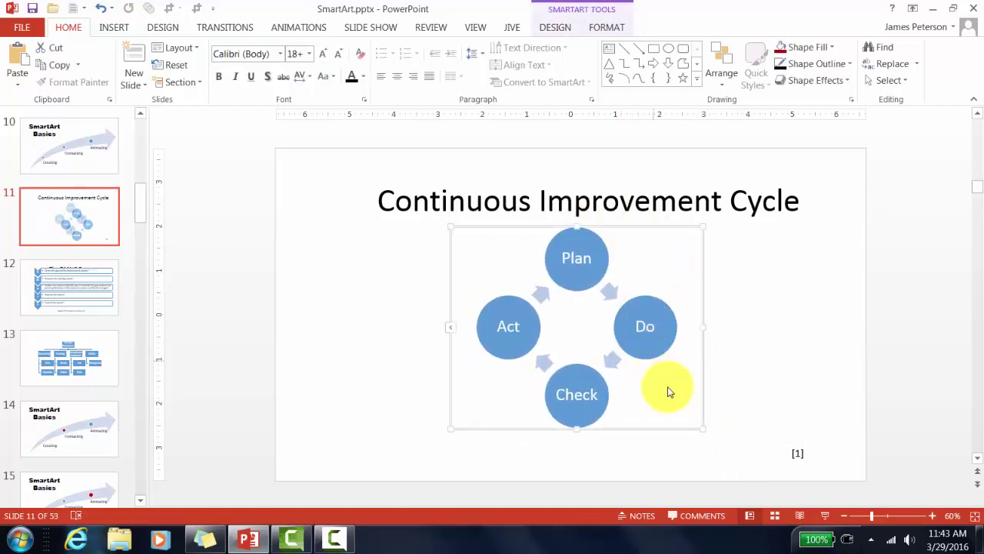
pyautogui.moveTo(702, 427); pyautogui.dragTo(740, 461)
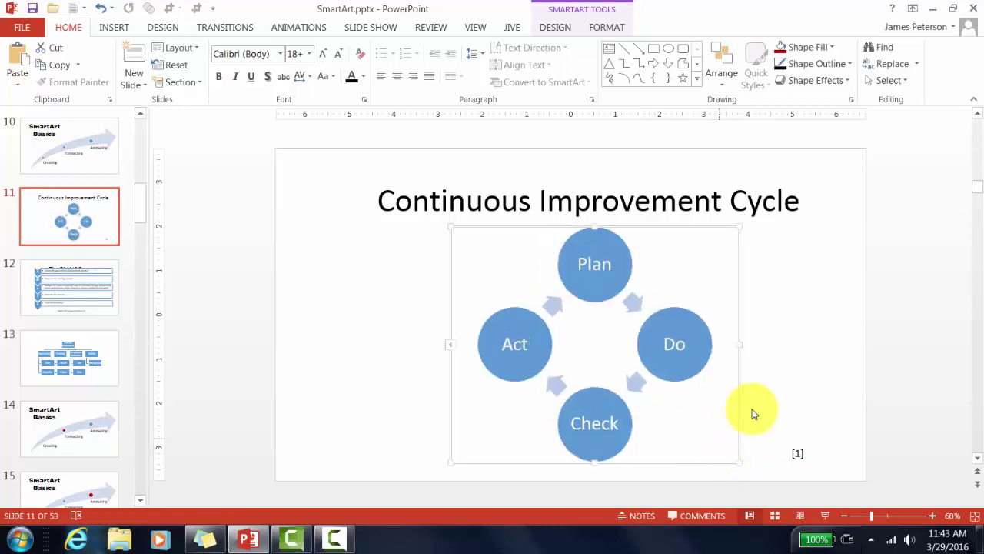
pyautogui.click(674, 344)
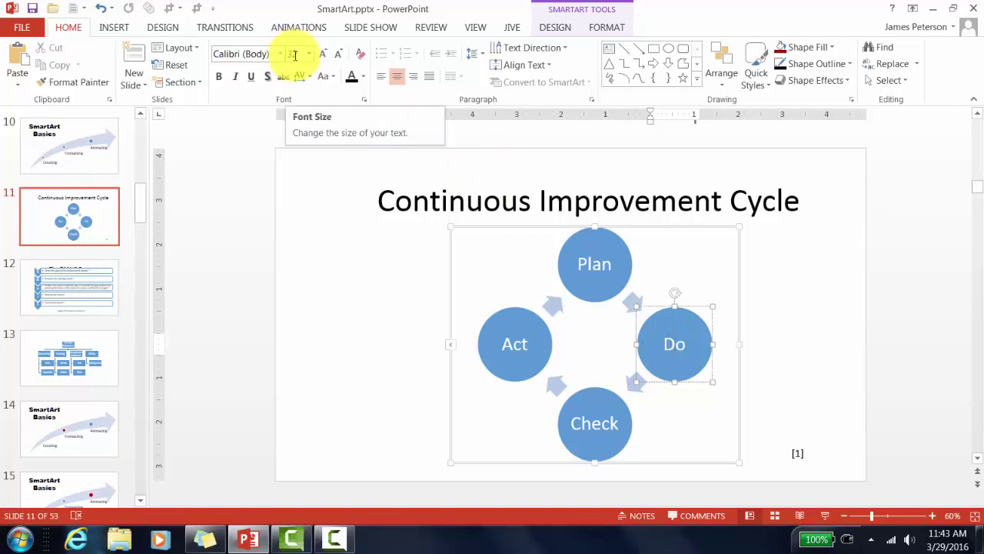
pyautogui.click(799, 333)
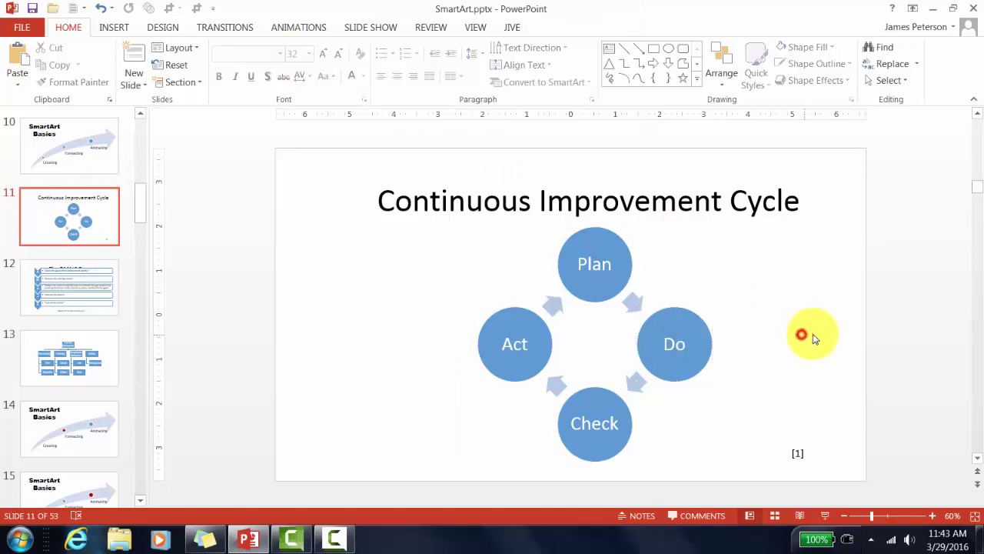
pyautogui.click(720, 366)
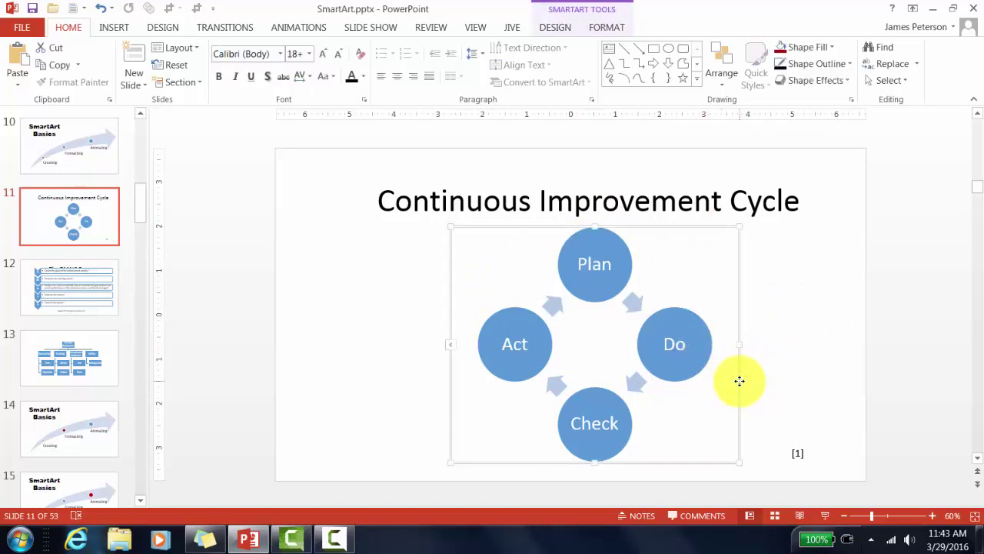
# Apply the Colorful Range - Accent Colors 2 to 3 scheme to the Continuous Improvement Cycle diagram.
pyautogui.click(553, 28)
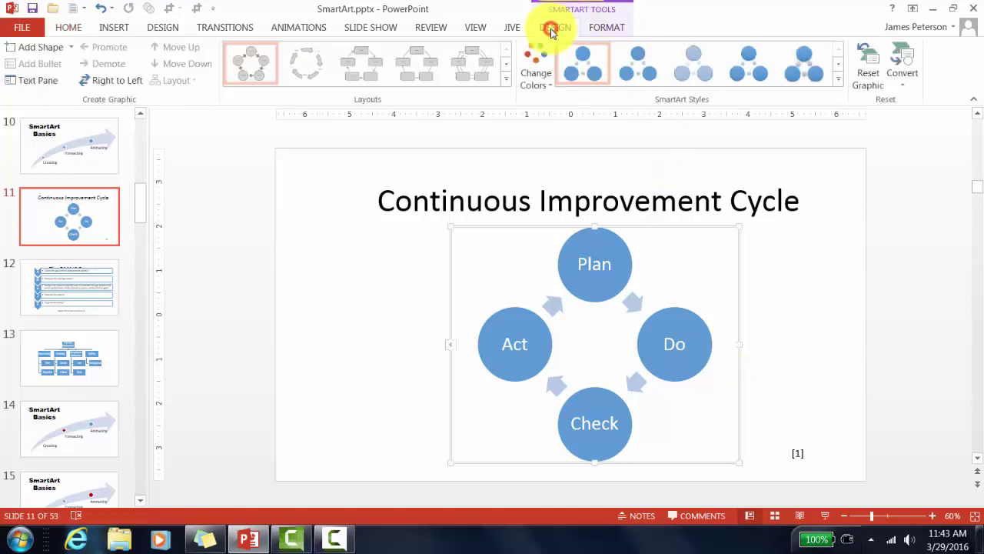
pyautogui.click(538, 77)
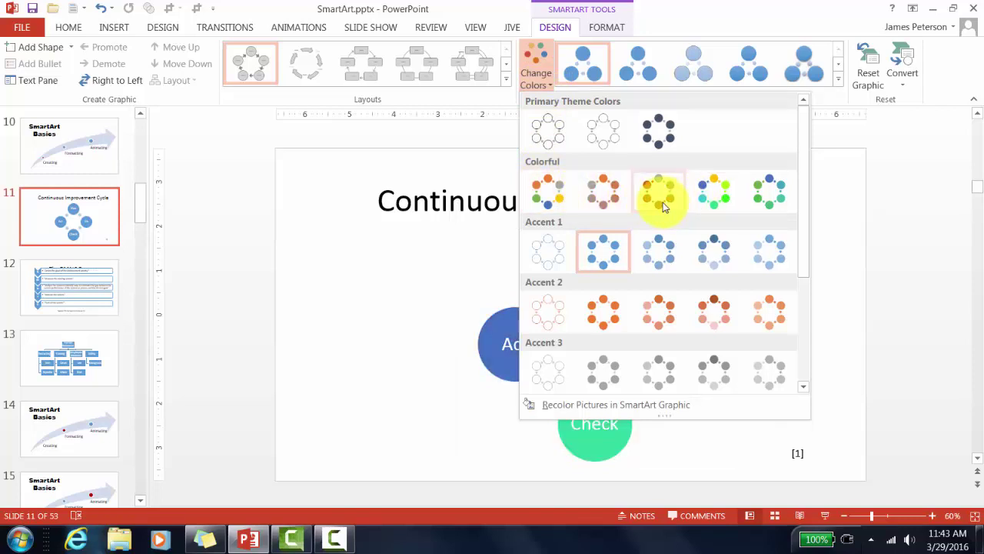
pyautogui.click(613, 205)
pyautogui.click(774, 419)
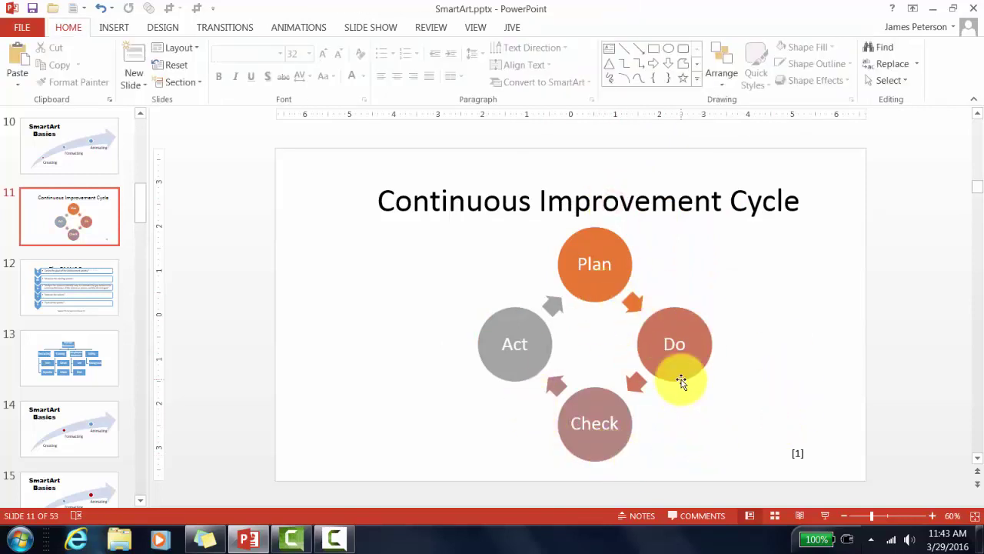
pyautogui.click(681, 382)
# Fill the Plan circle dark blue and the Do circle dark green.
pyautogui.click(632, 272)
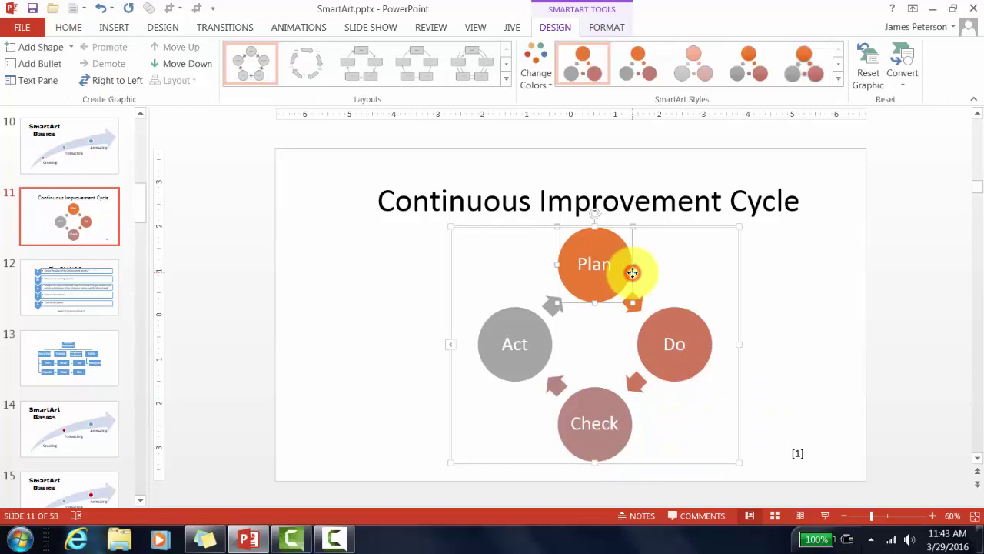
pyautogui.click(611, 31)
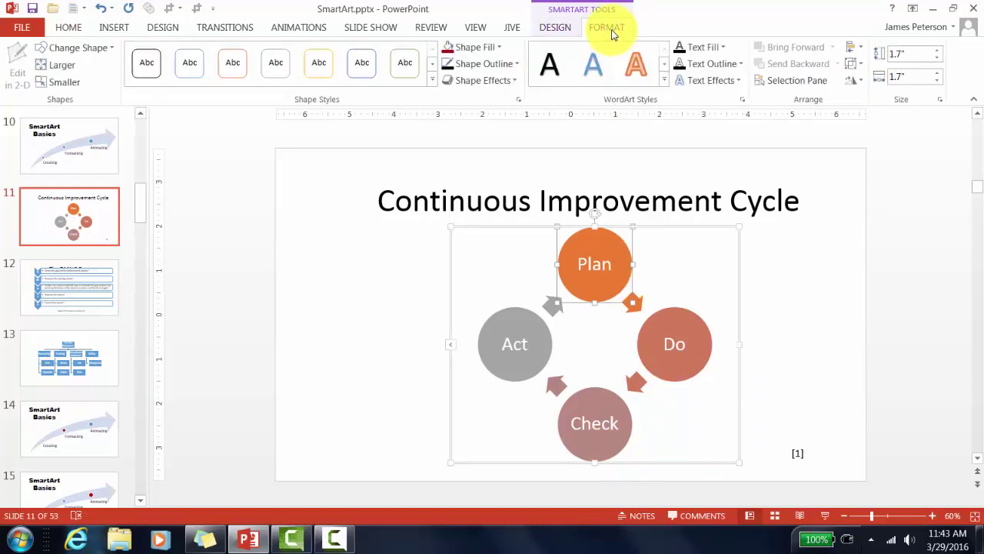
pyautogui.click(502, 47)
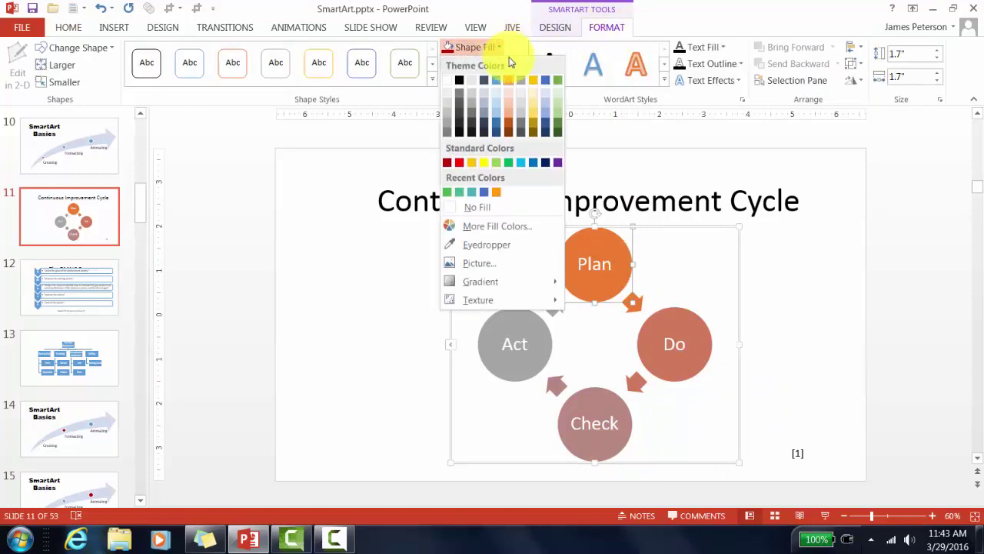
pyautogui.click(498, 136)
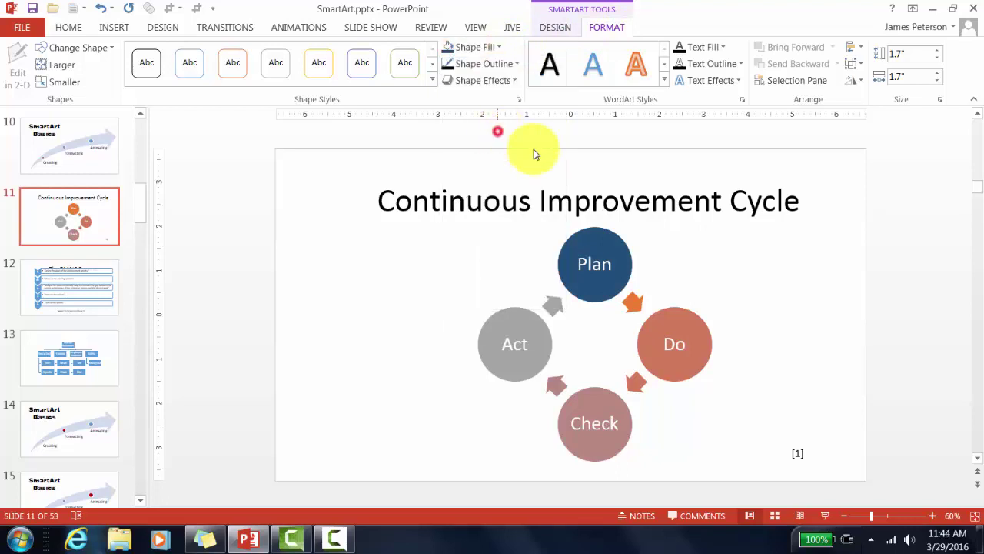
pyautogui.click(687, 320)
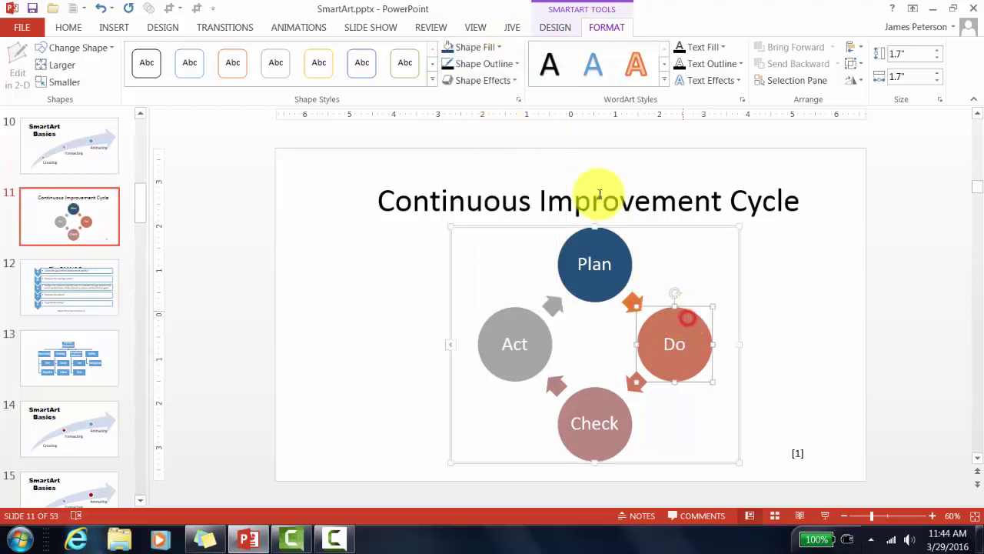
pyautogui.click(502, 47)
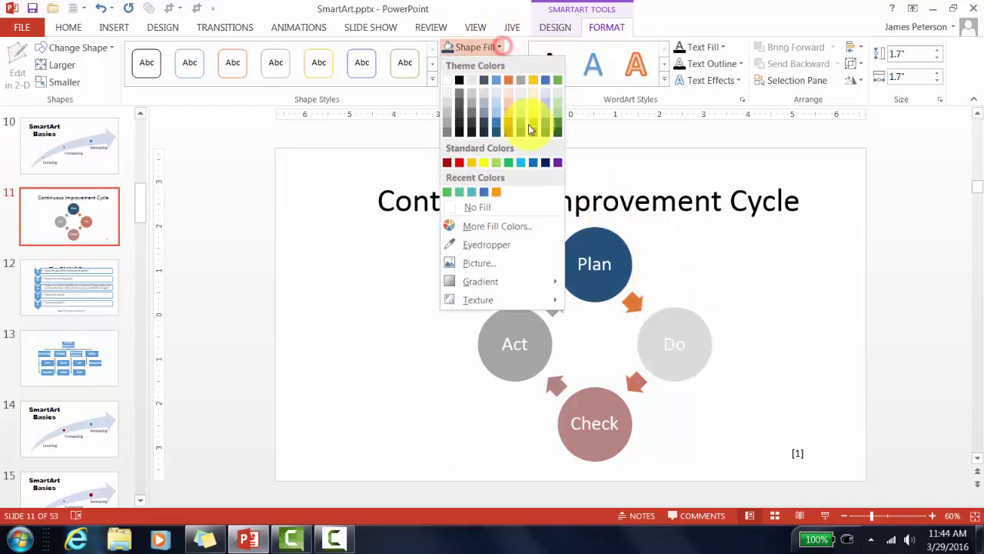
pyautogui.click(558, 131)
# Fill the Check circle red and the Act circle purple, then go to the DMAIC slide 12.
pyautogui.click(585, 458)
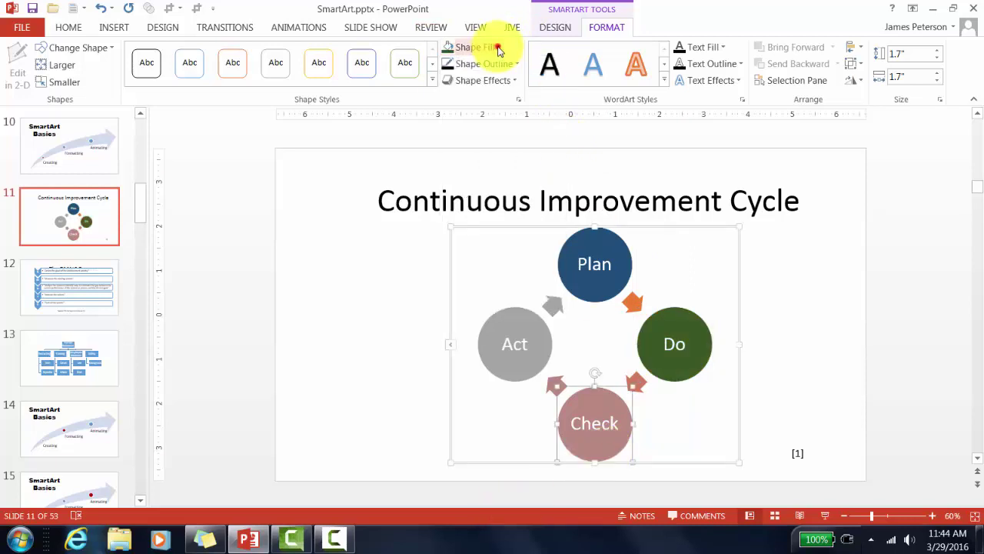
pyautogui.click(498, 47)
pyautogui.click(452, 162)
pyautogui.click(527, 323)
pyautogui.click(500, 47)
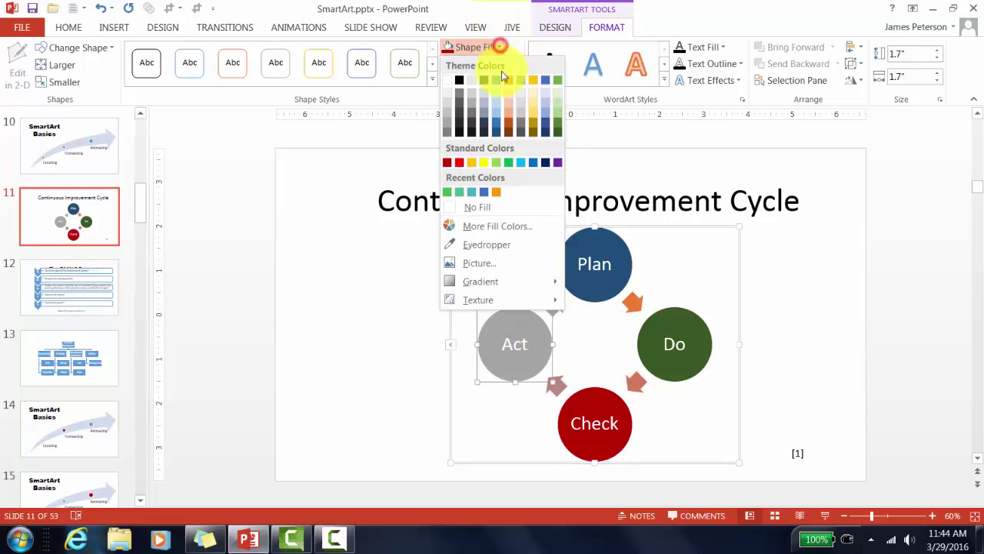
pyautogui.click(555, 159)
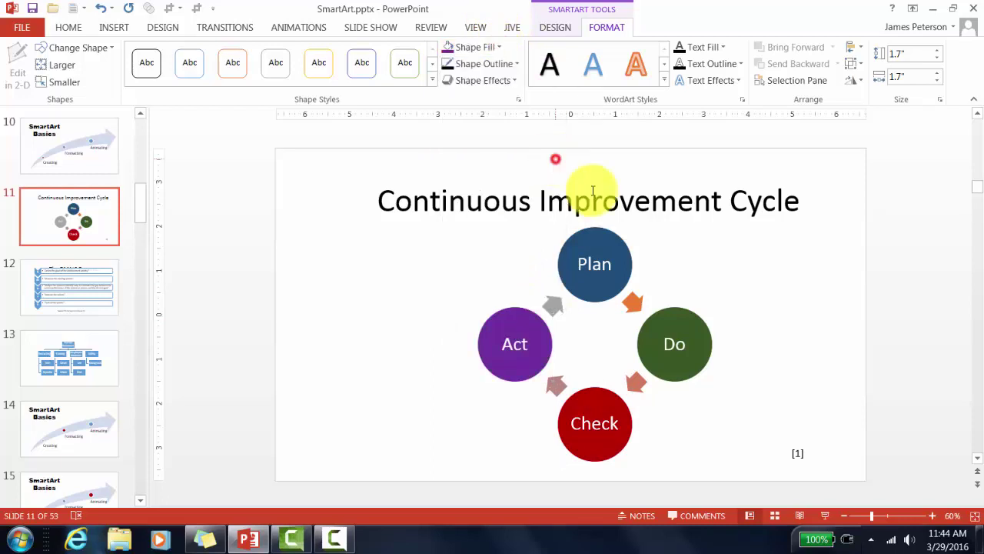
pyautogui.click(758, 279)
pyautogui.click(114, 300)
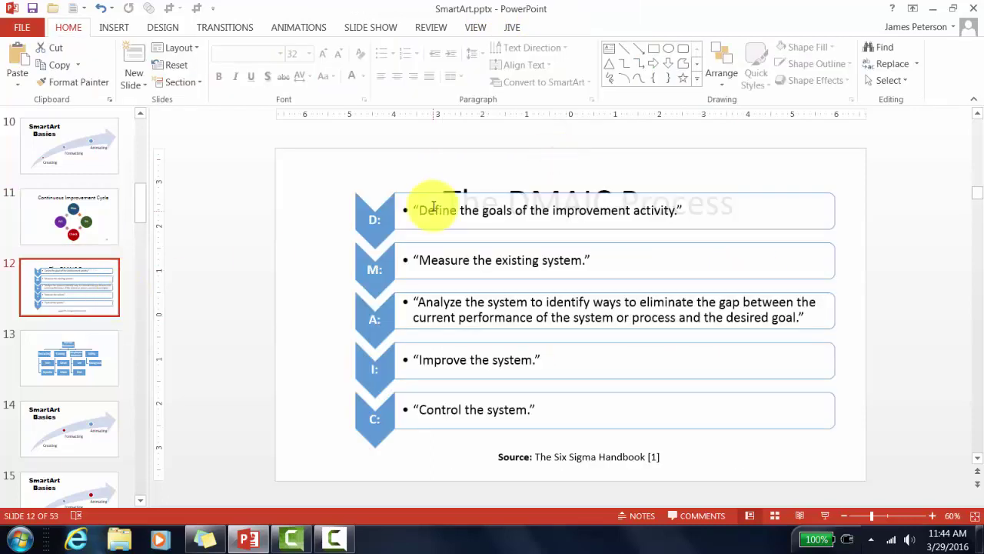
# Delete the colons after the D, M and A chevron labels.
pyautogui.click(386, 221)
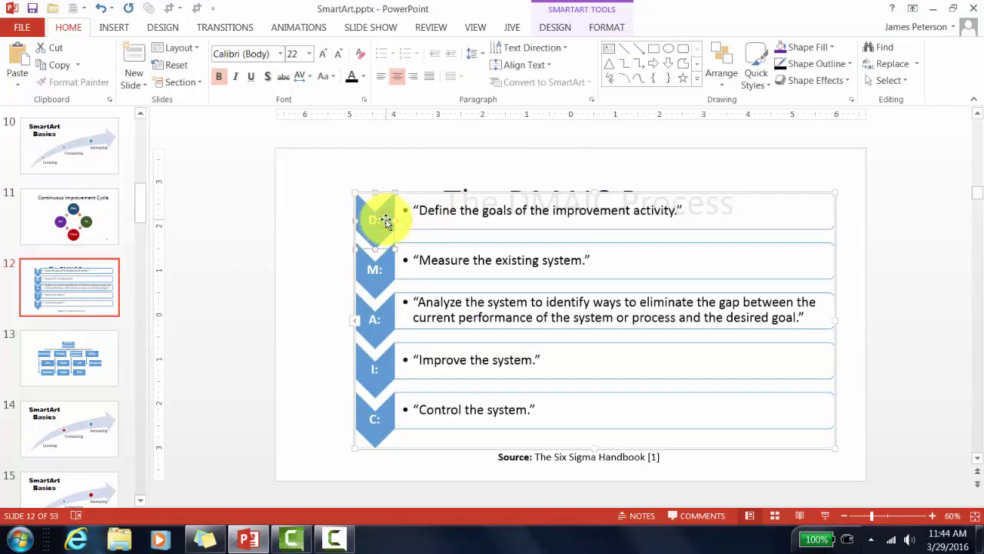
pyautogui.click(378, 221)
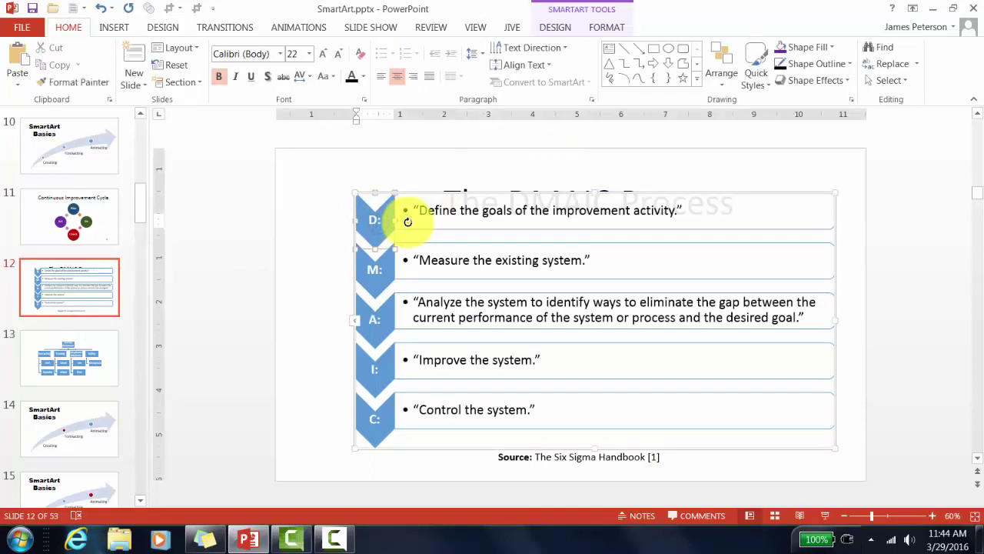
pyautogui.click(385, 267)
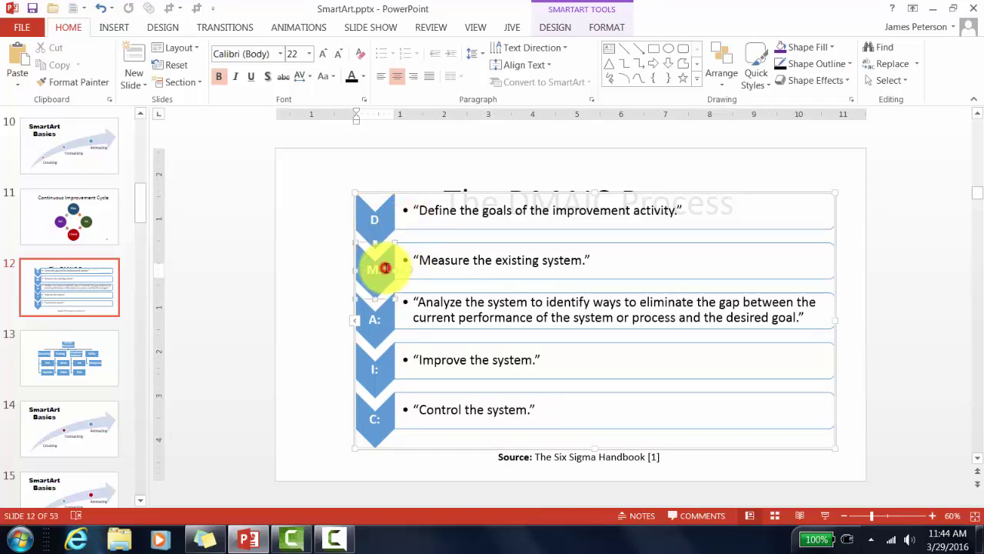
pyautogui.press('BackSpace')
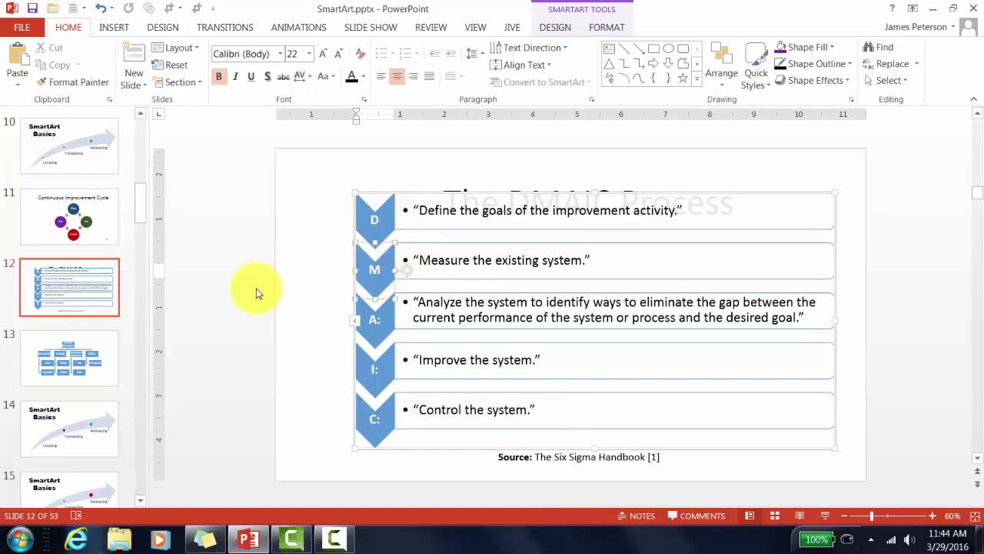
pyautogui.click(378, 317)
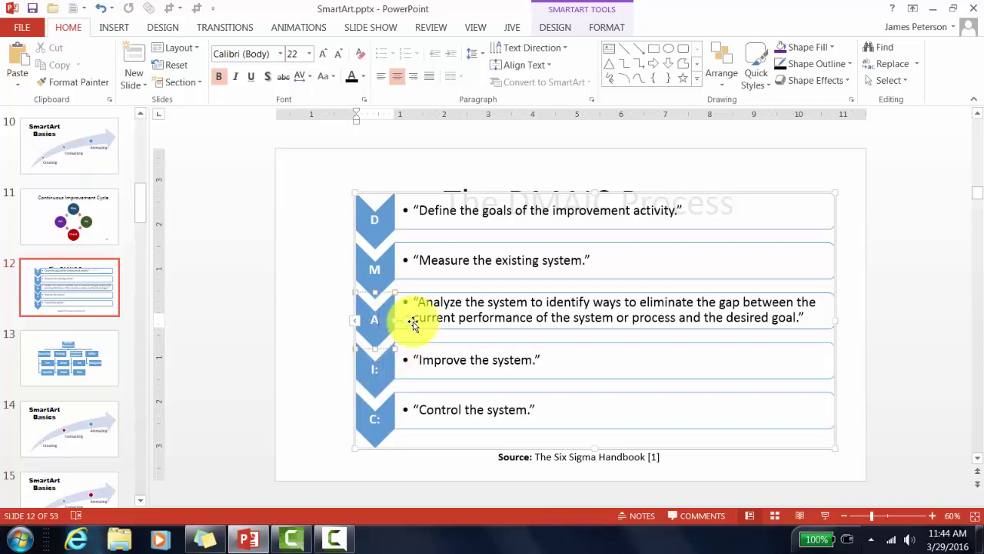
pyautogui.click(485, 213)
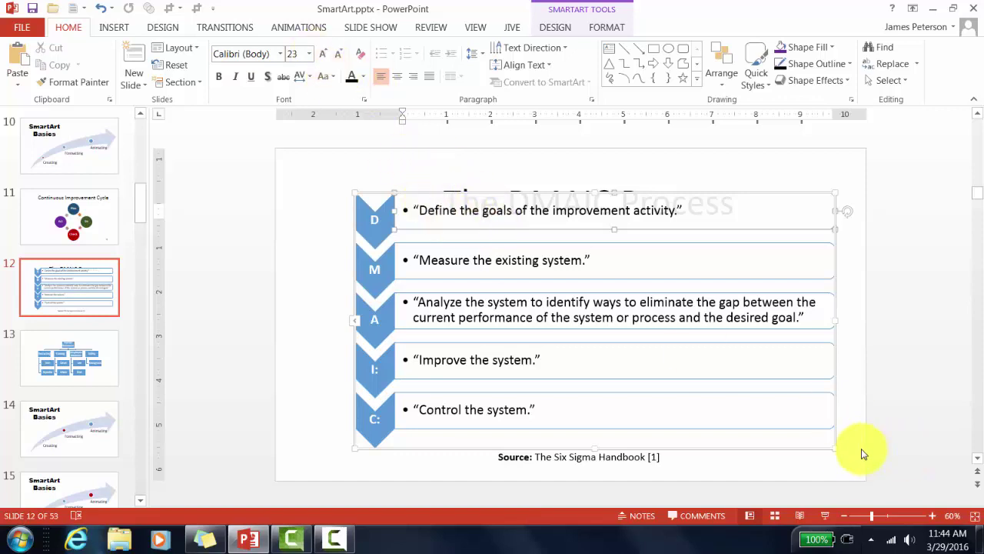
# Enlarge the DMAIC graphic toward the bottom-right, then go to the HR org chart slide 13.
pyautogui.moveTo(836, 449); pyautogui.dragTo(813, 457)
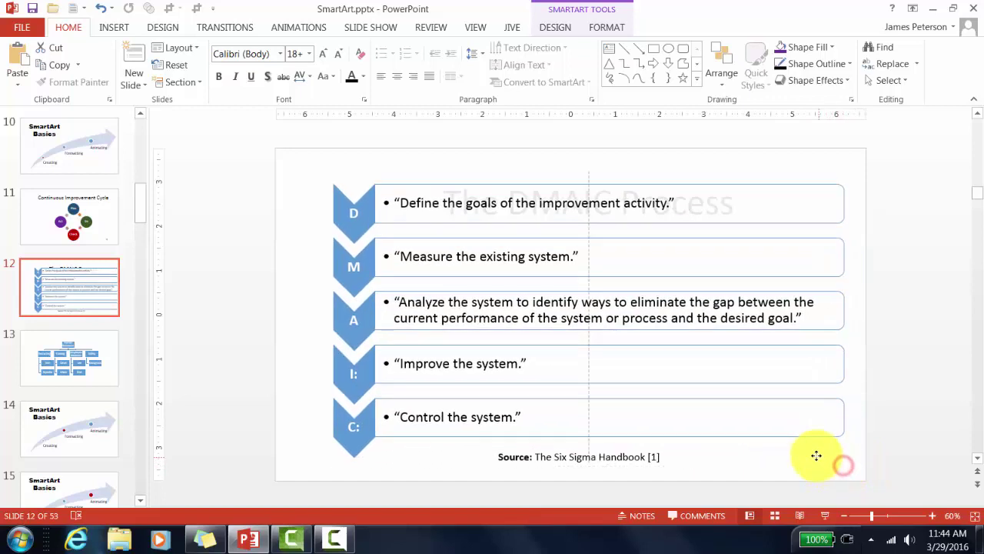
pyautogui.click(466, 362)
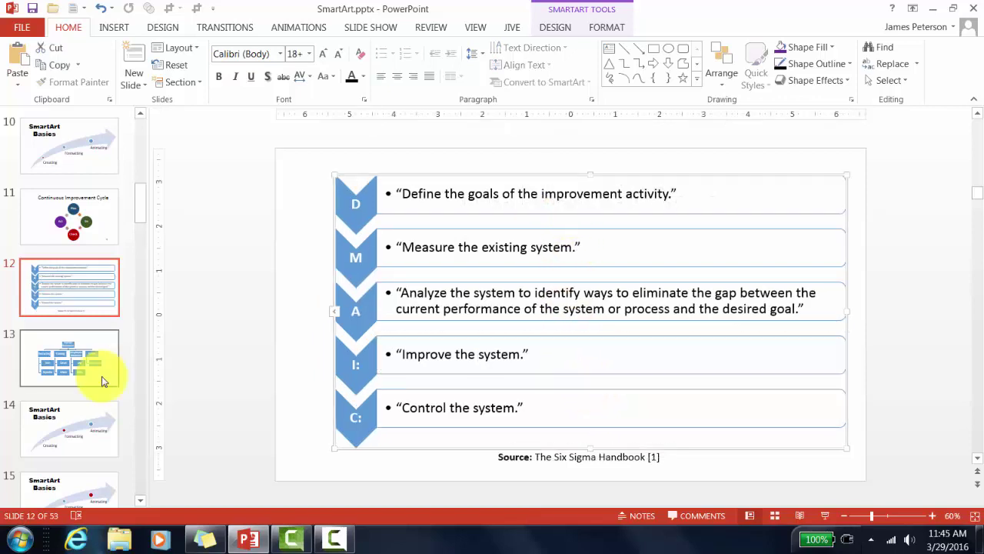
pyautogui.click(104, 380)
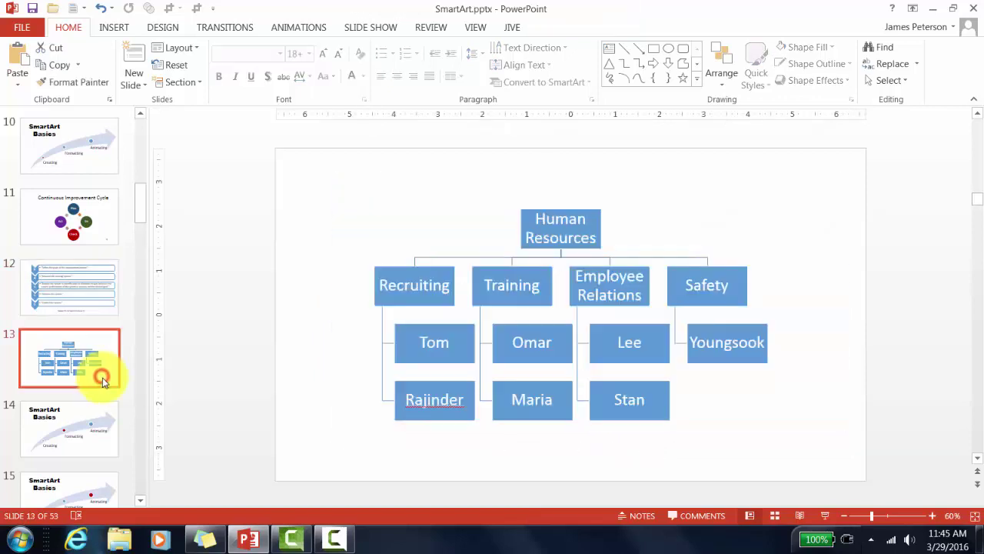
# Give the Recruiting-to-Tom-and-Rajinder connector a 4½ pt outline weight.
pyautogui.click(460, 361)
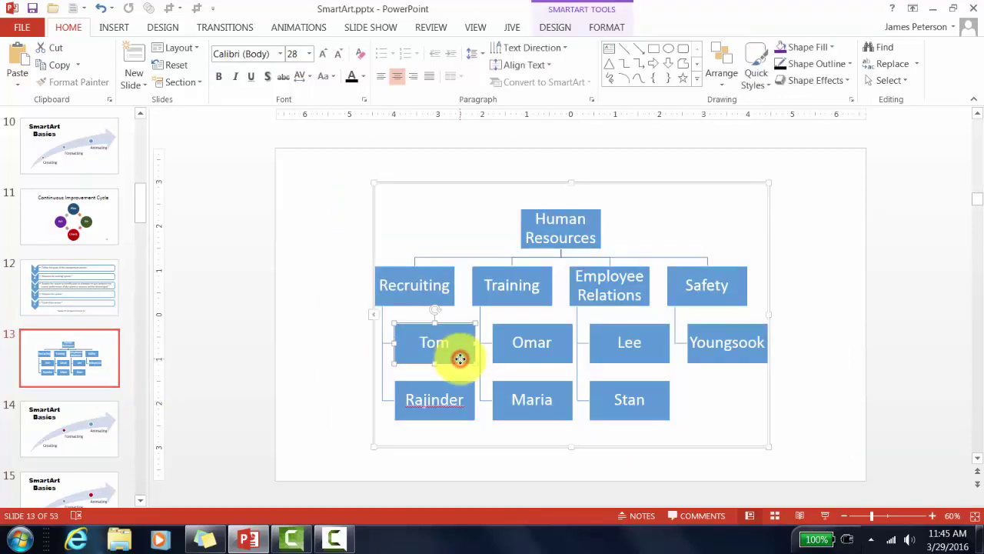
pyautogui.click(382, 372)
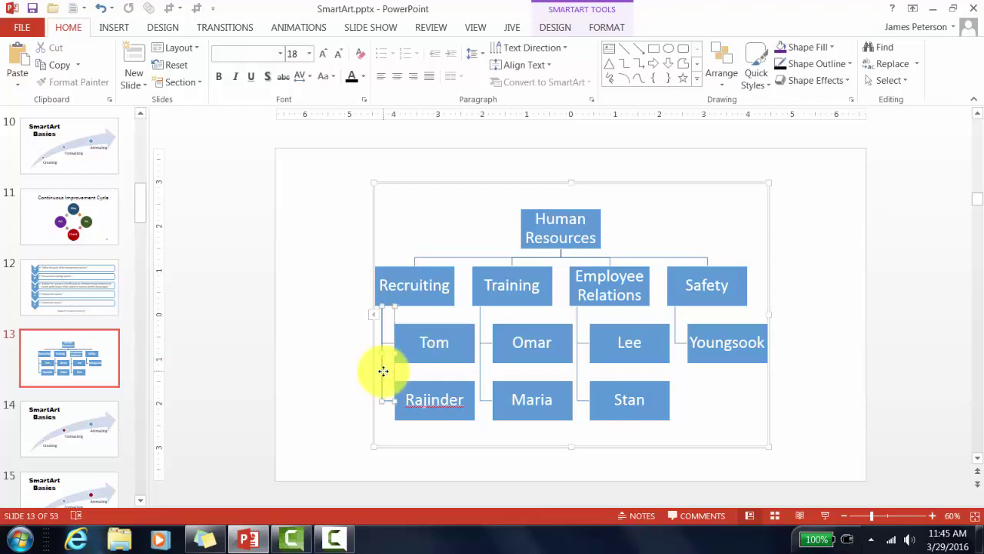
pyautogui.click(606, 28)
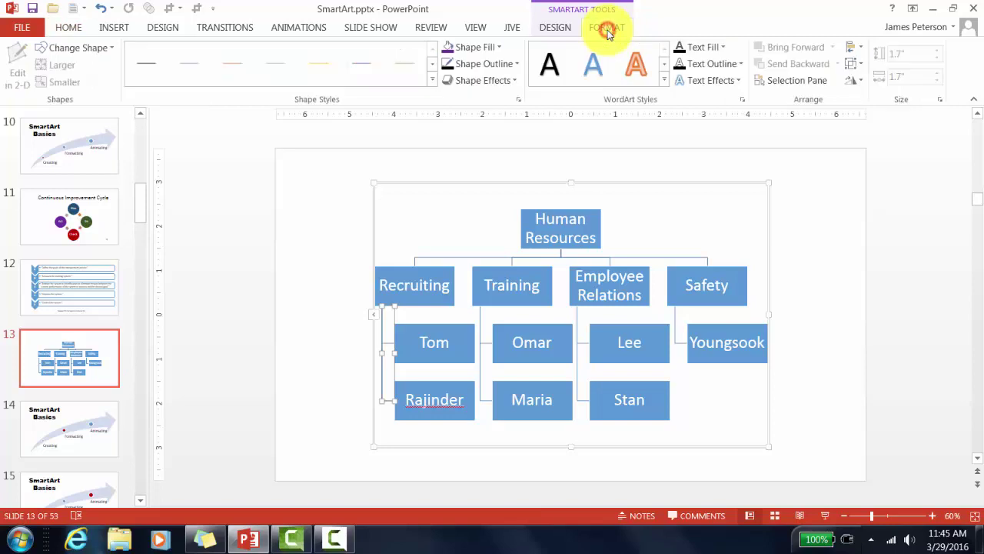
pyautogui.click(513, 66)
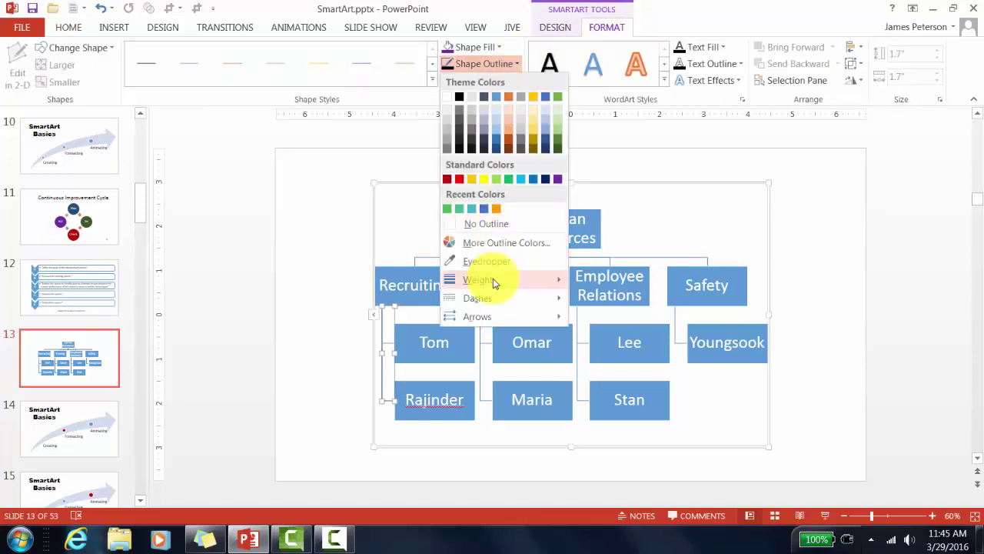
pyautogui.moveTo(494, 281)
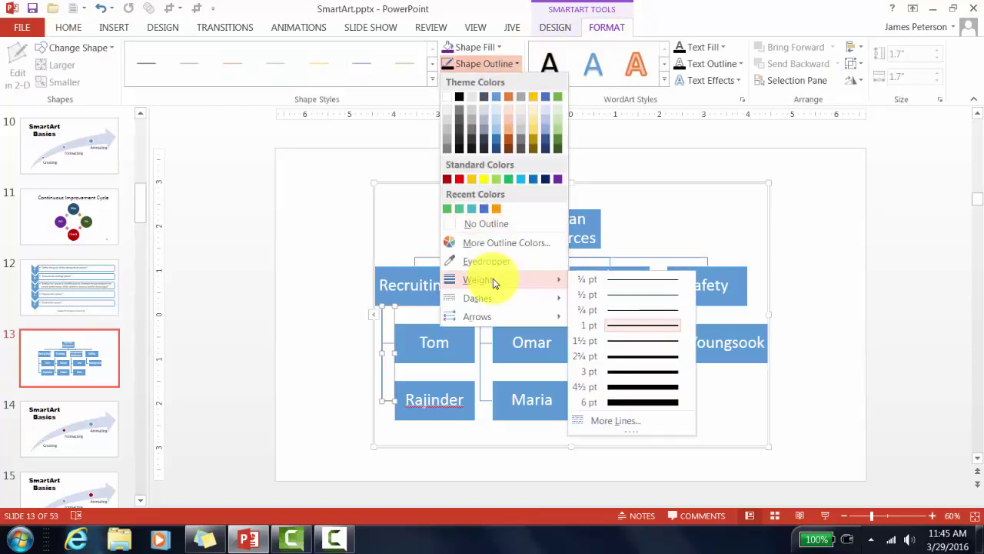
pyautogui.click(630, 386)
pyautogui.click(544, 459)
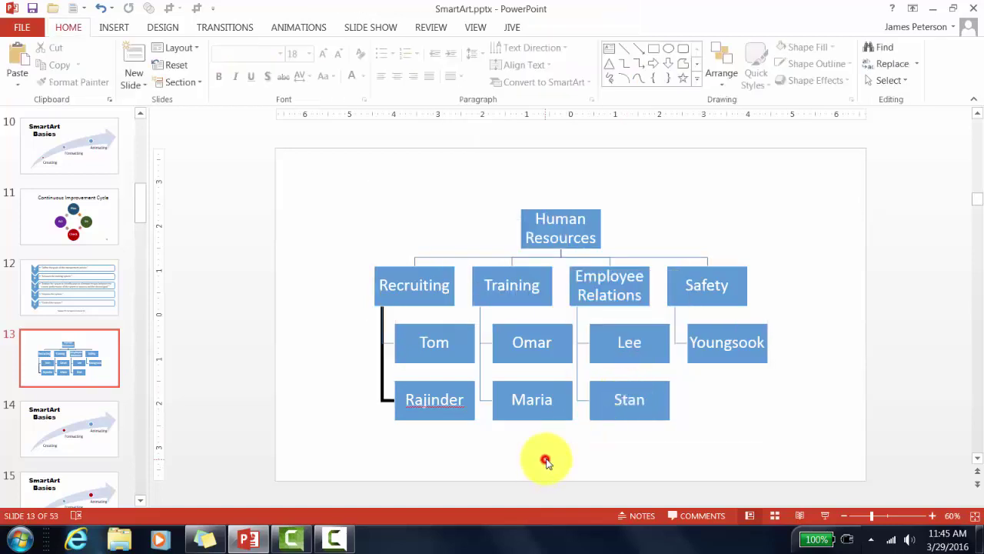